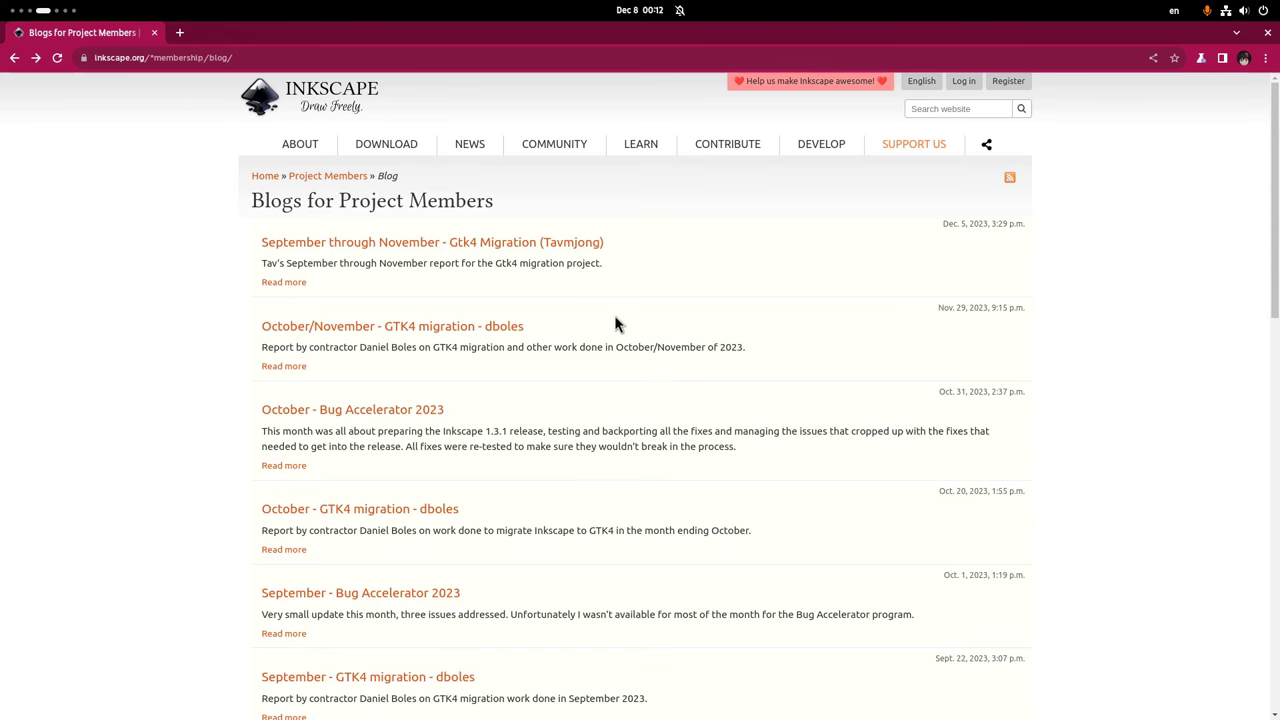
# Open the 'September through November - Gtk4 Migration' post and highlight its key sentences on running and merging Gtk4
pyautogui.click(516, 244)
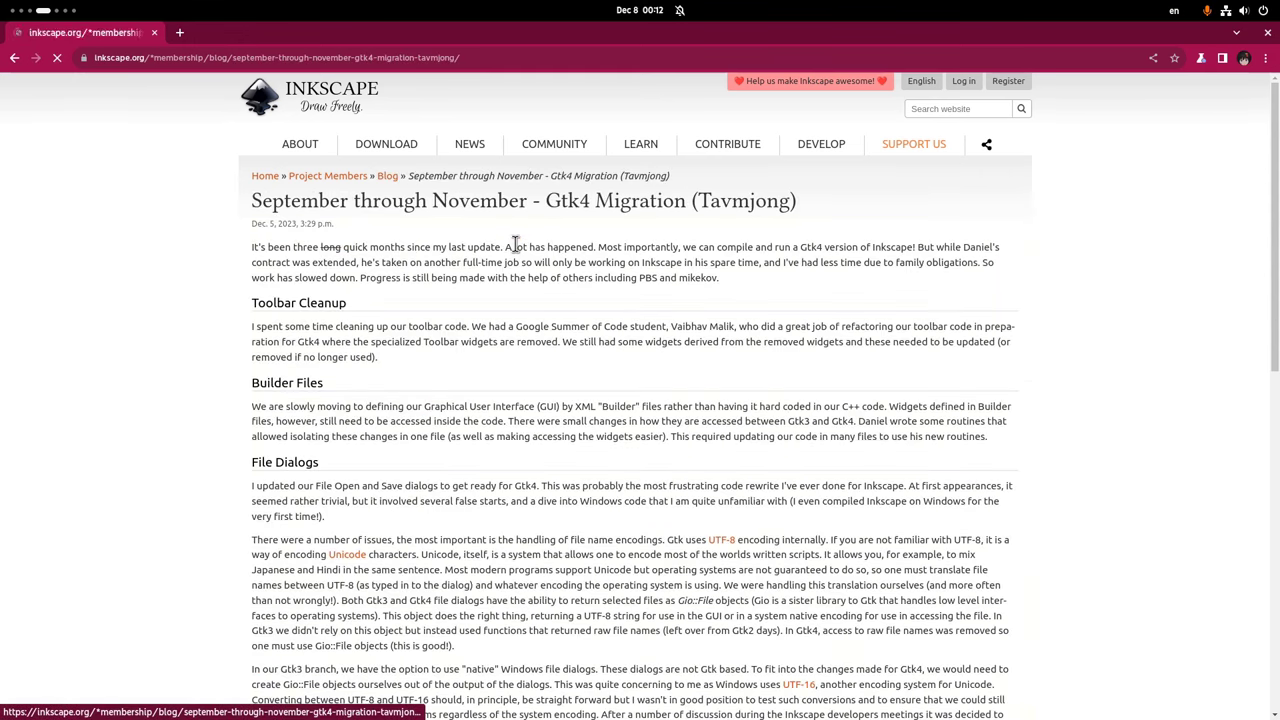
pyautogui.scroll(-10, 514, 250)
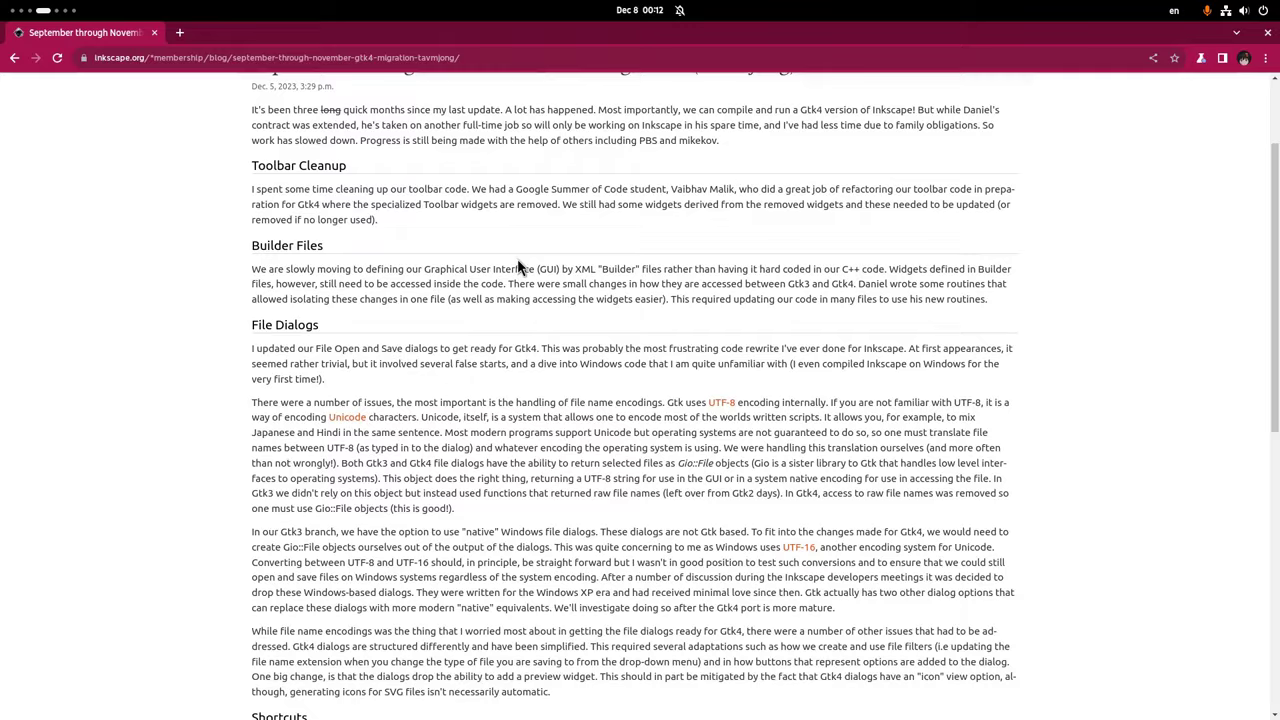
pyautogui.doubleClick(285, 294)
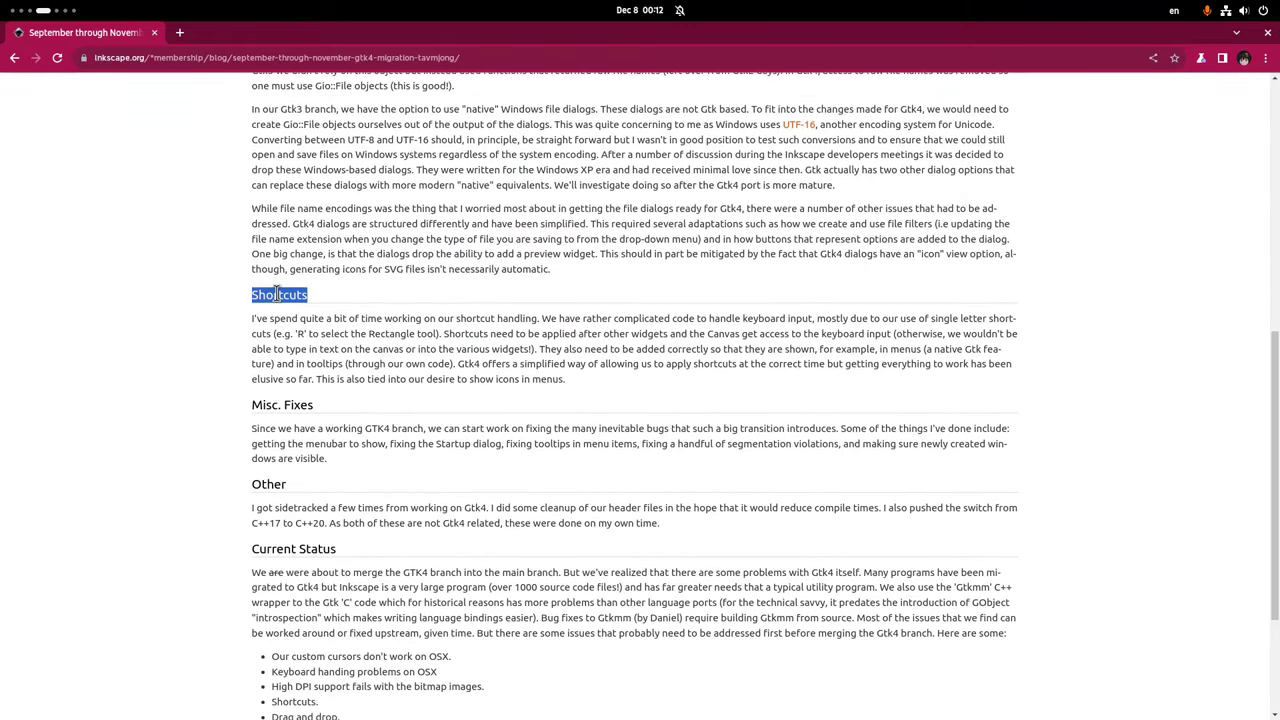
pyautogui.scroll(10, 396, 306)
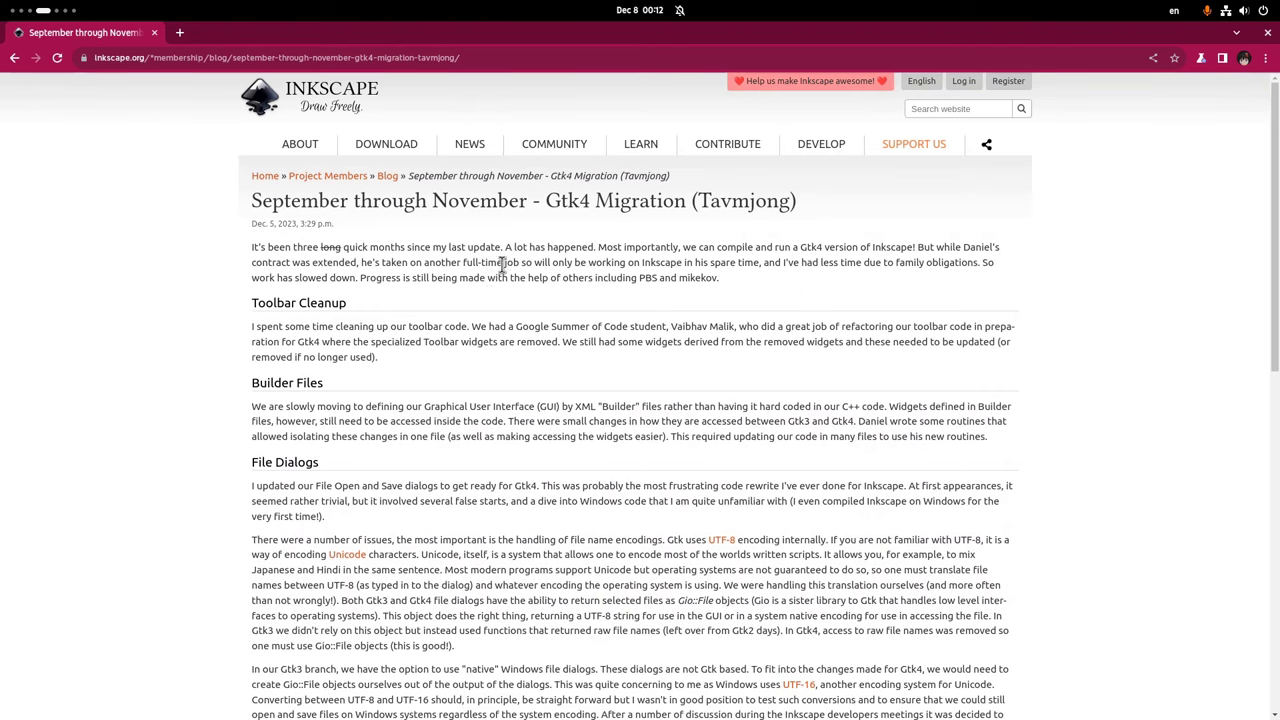
pyautogui.moveTo(597, 247); pyautogui.dragTo(916, 252)
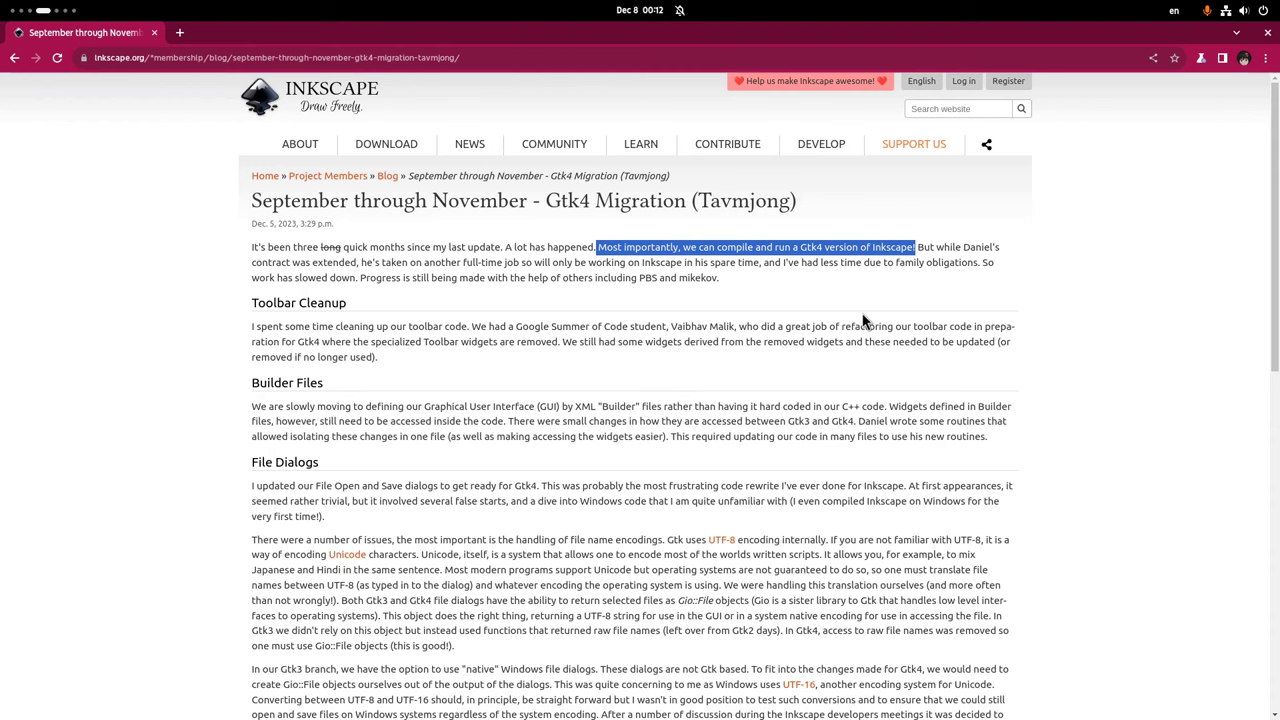
pyautogui.scroll(-13, 866, 320)
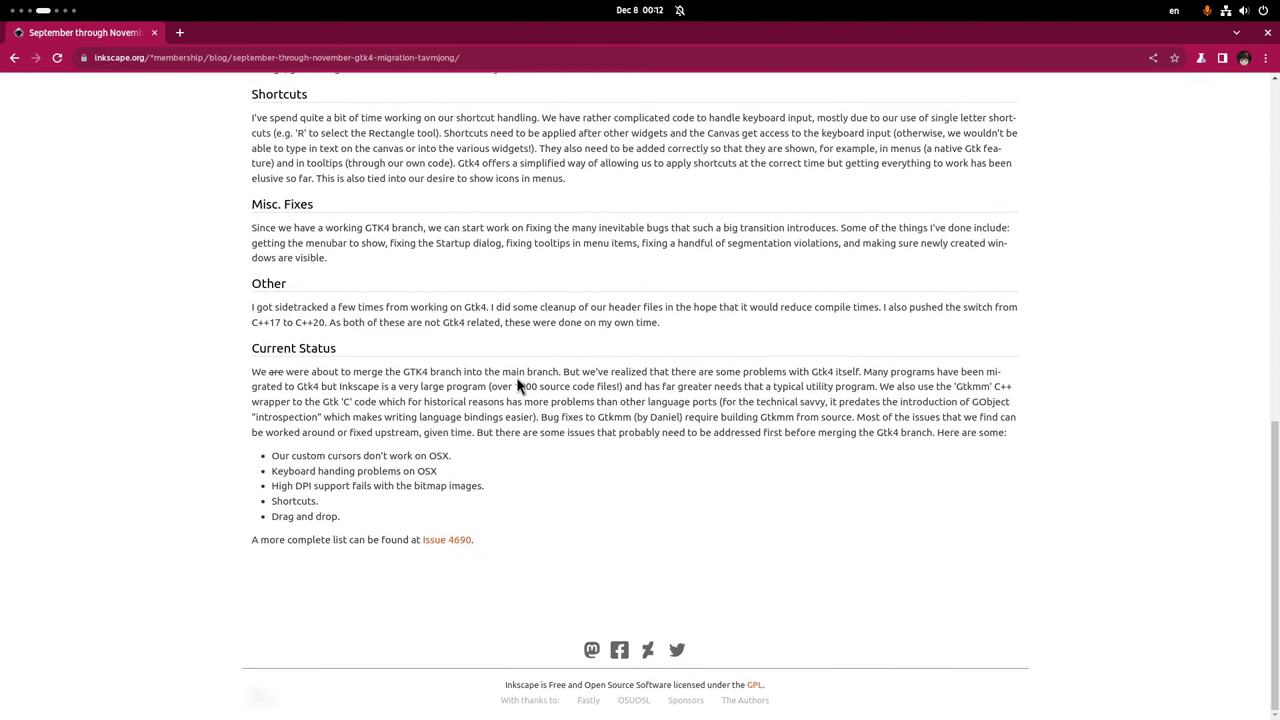
pyautogui.moveTo(560, 373); pyautogui.dragTo(278, 372)
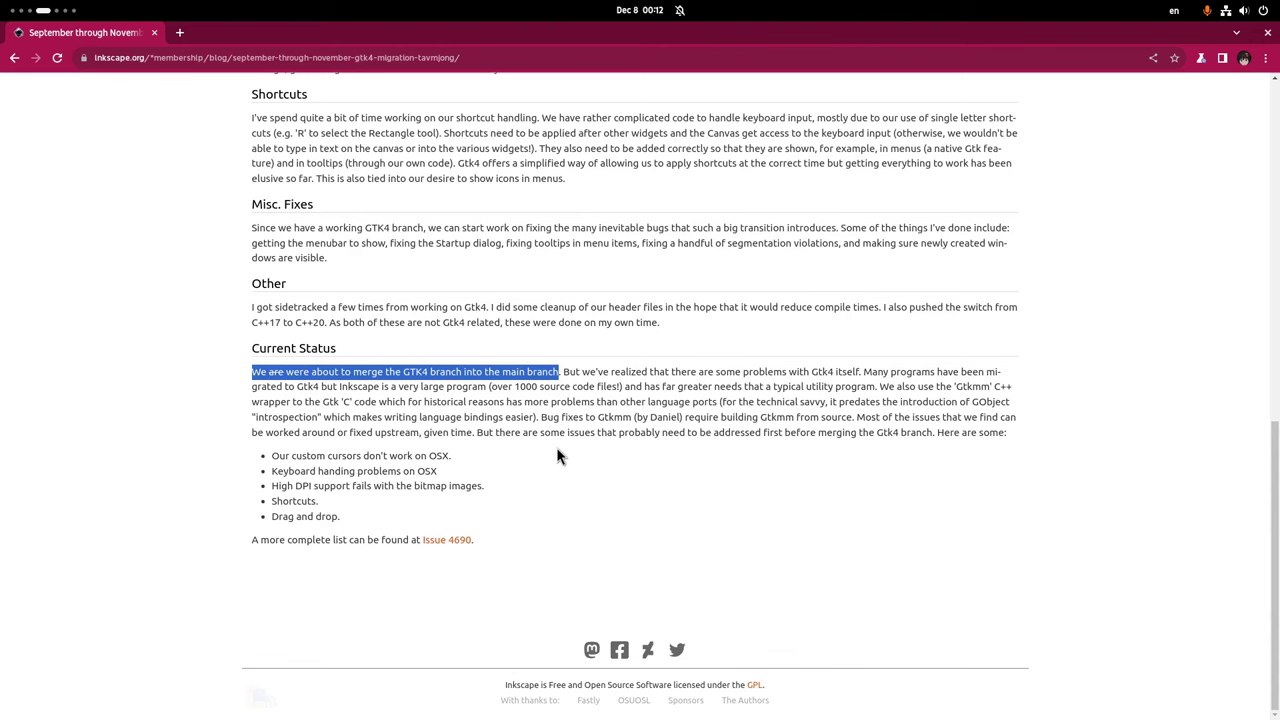
# Follow the post's link to GitLab issue #4690 and scroll down its checklist table
pyautogui.click(456, 541)
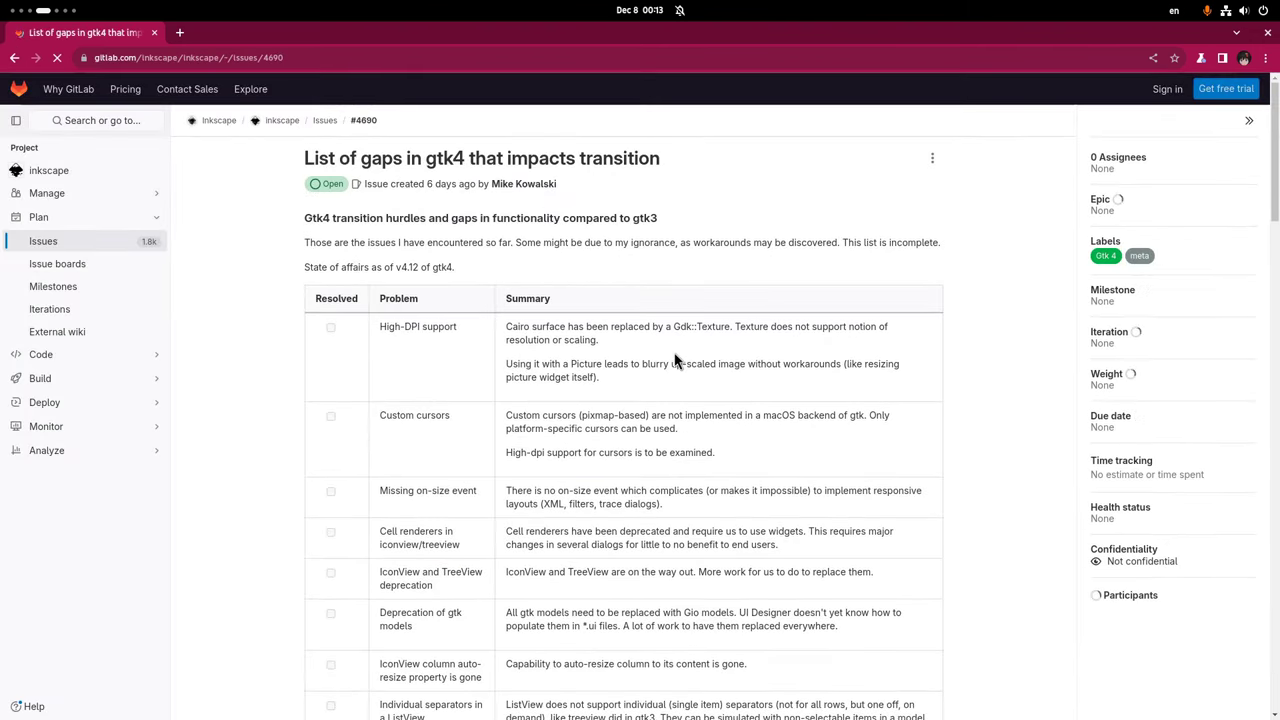
pyautogui.scroll(-4, 675, 360)
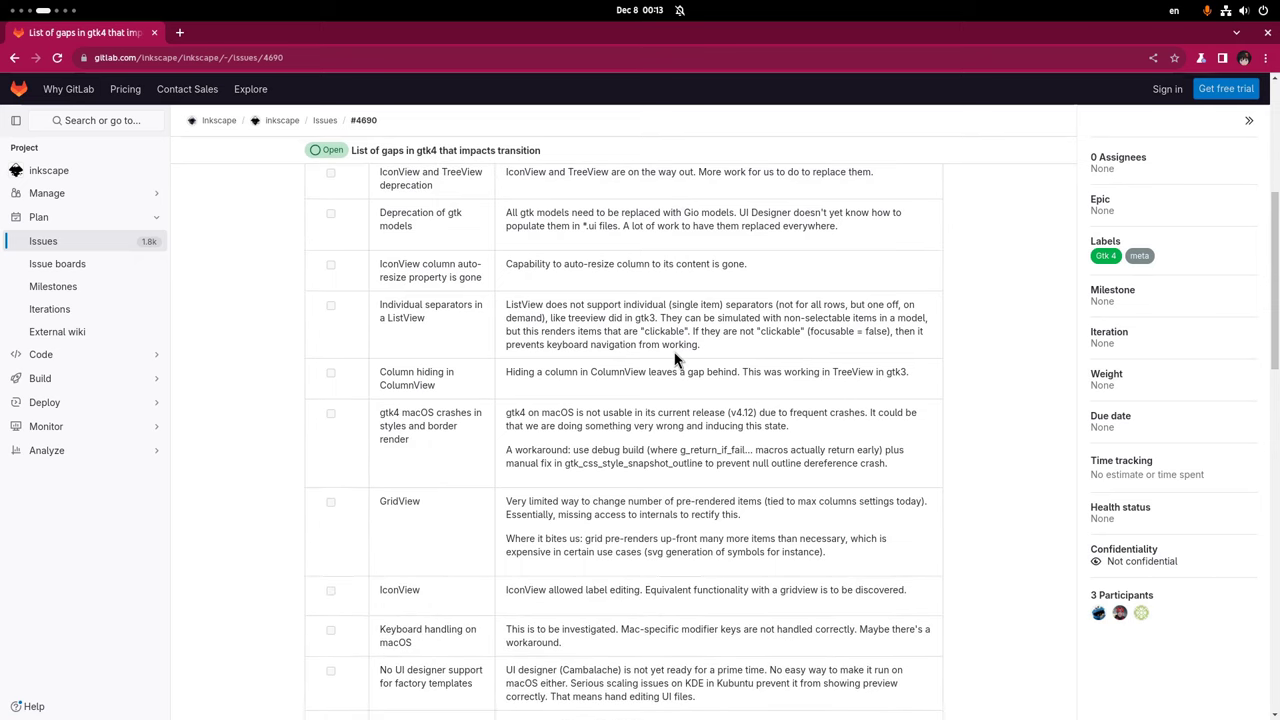
pyautogui.scroll(-5, 675, 360)
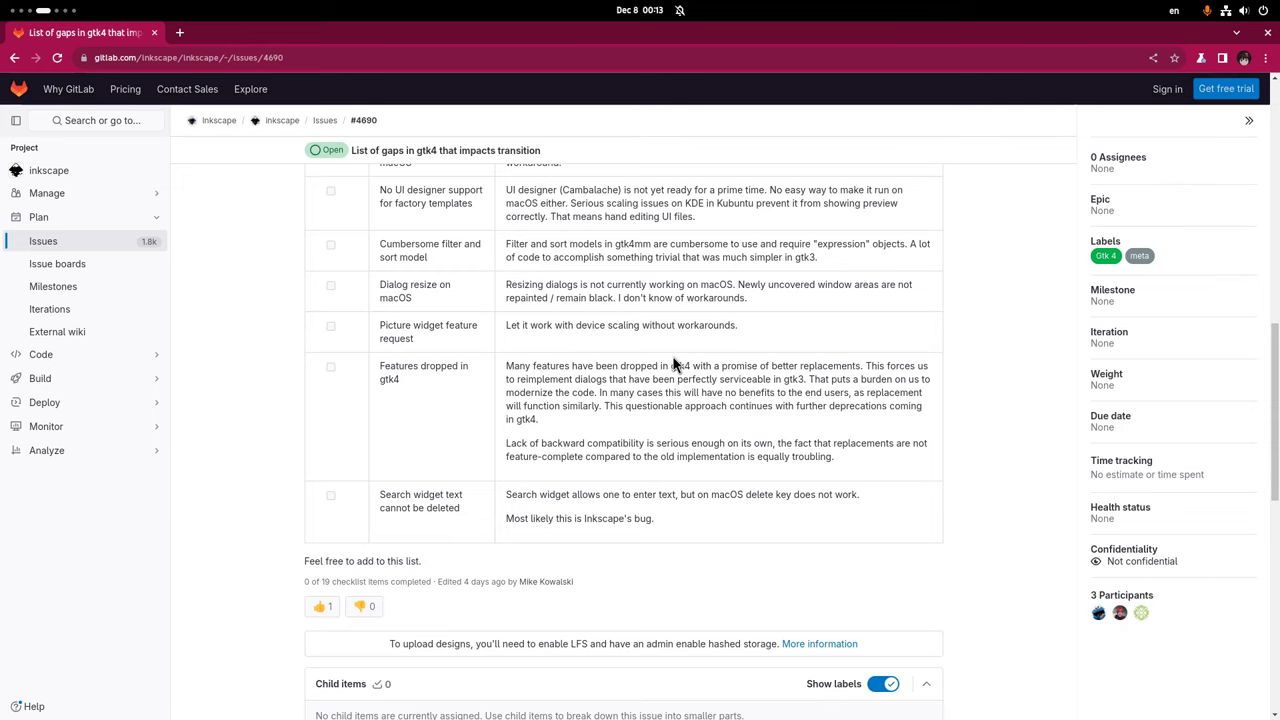
# Switch to the terminal workspace and launch inkscape from the command line
pyautogui.press('super')
pyautogui.press('super+Page_Down')
pyautogui.click(673, 363)
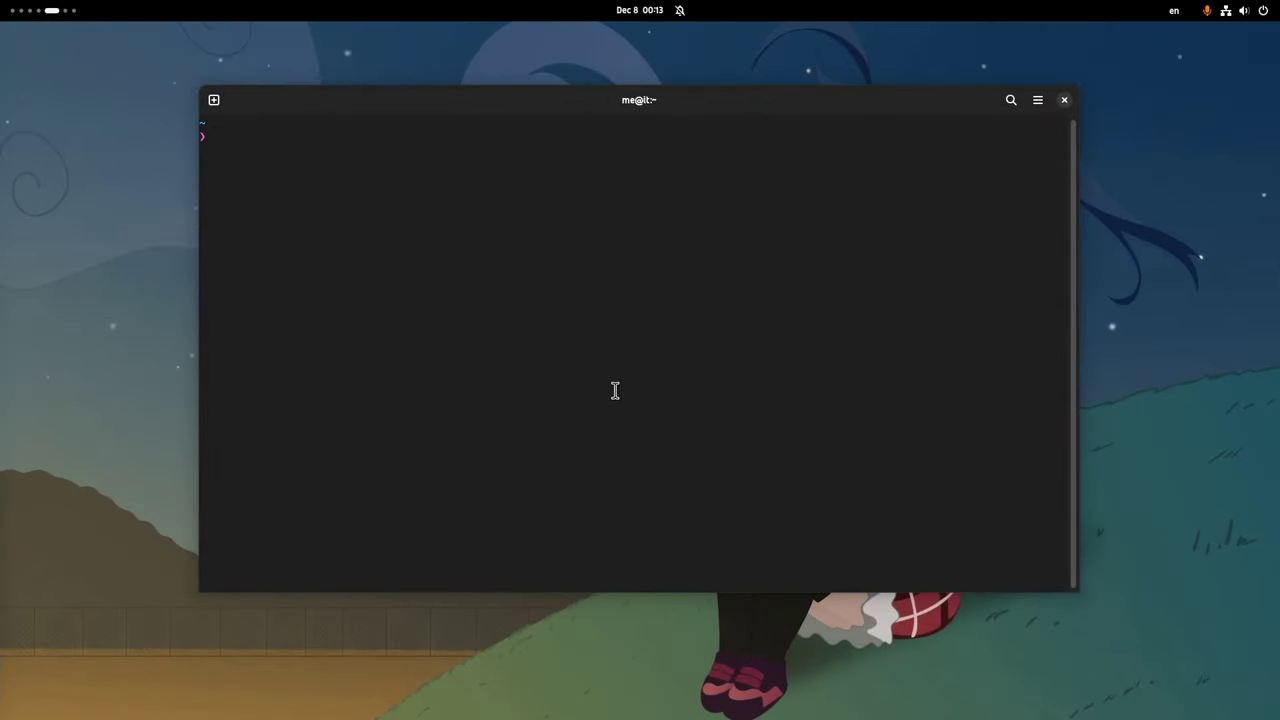
pyautogui.write('inkscape')
pyautogui.press('Return')
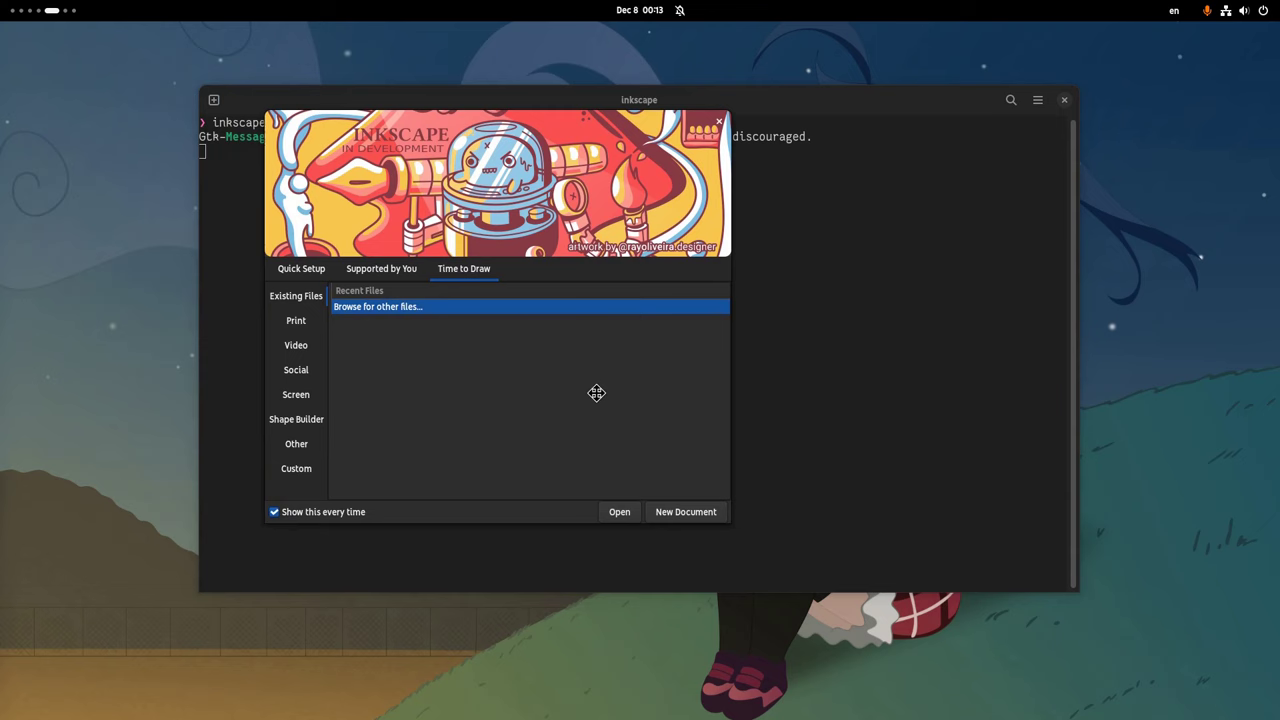
# In Quick Setup, keep the Dark canvas and choose the Compacted (Small Screens) appearance
pyautogui.click(364, 283)
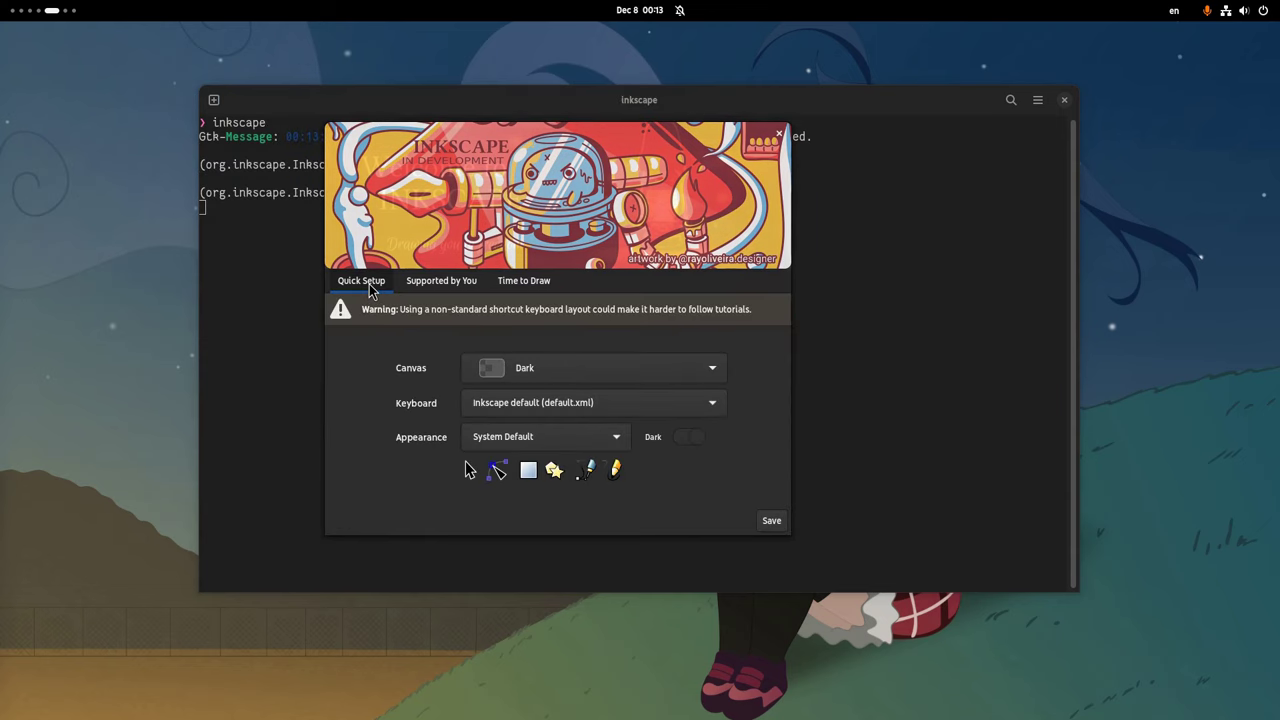
pyautogui.click(650, 377)
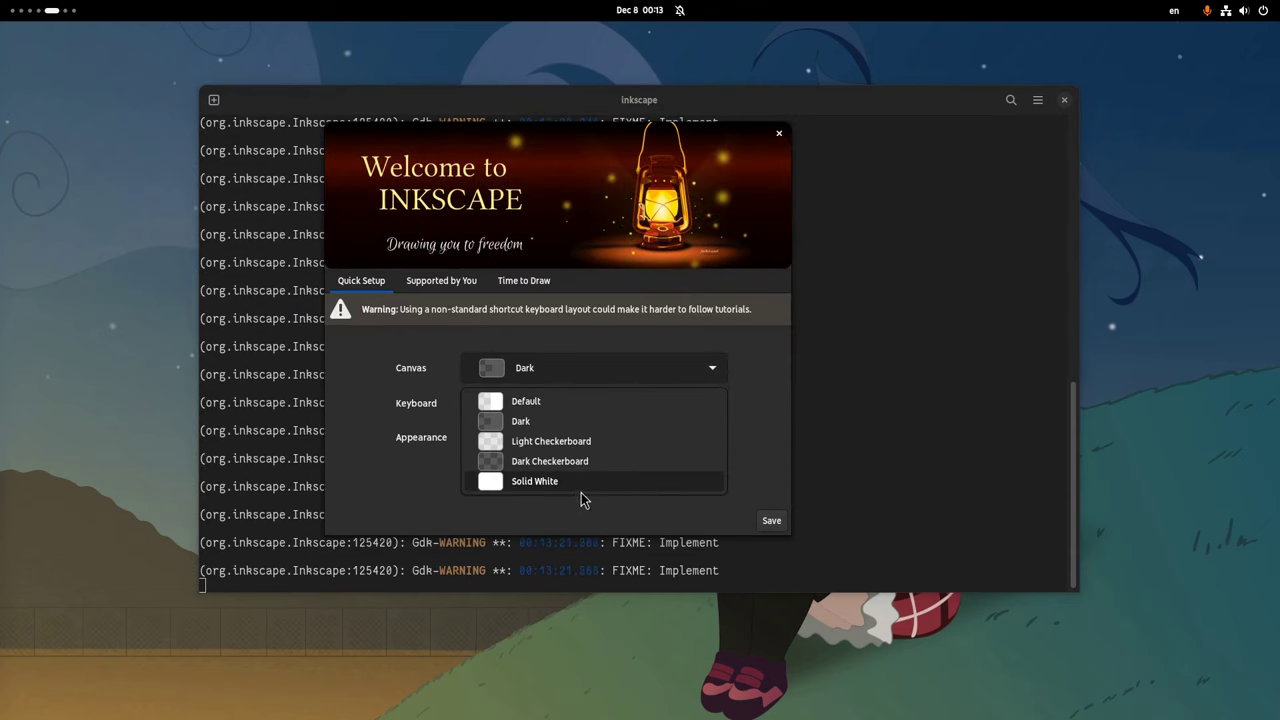
pyautogui.click(606, 424)
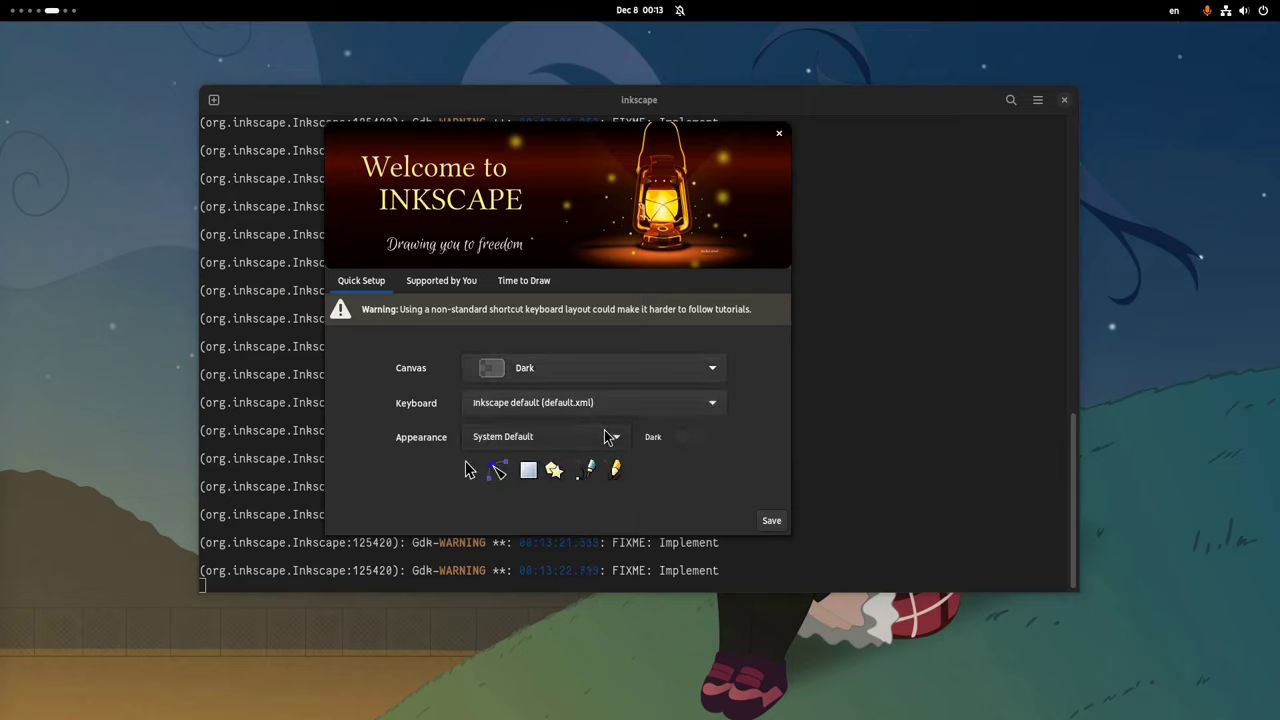
pyautogui.click(591, 450)
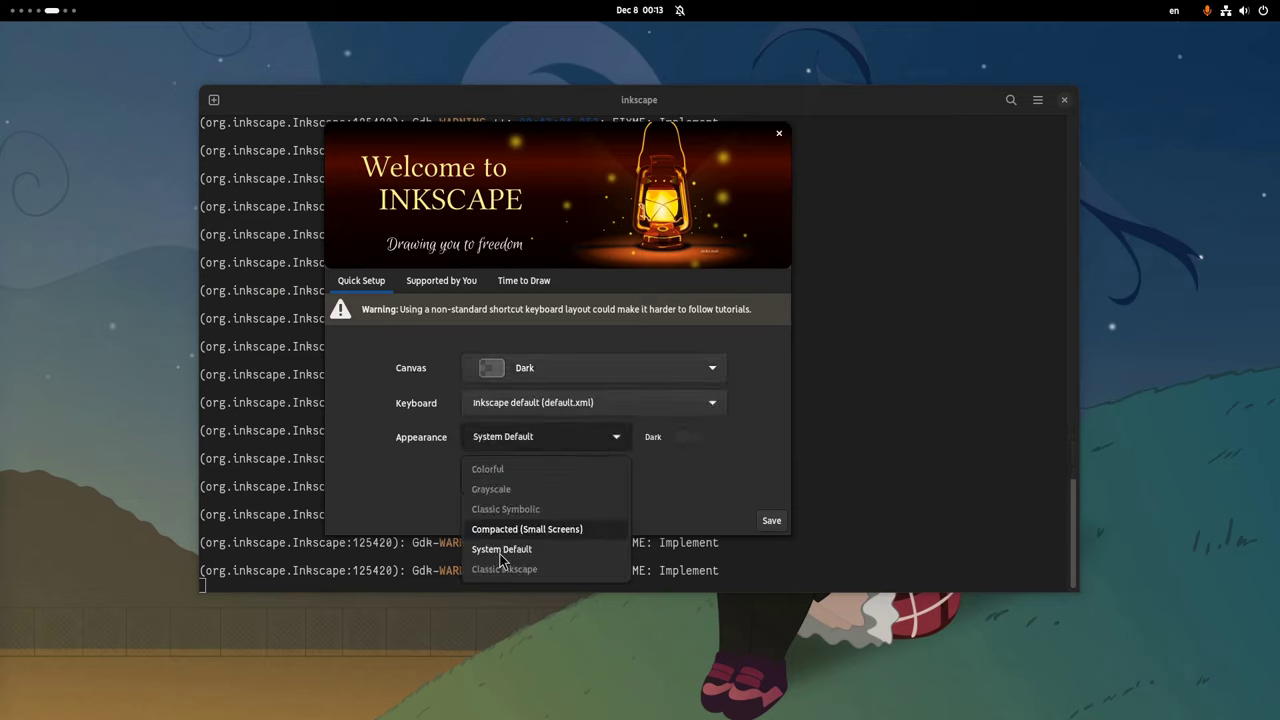
pyautogui.click(570, 524)
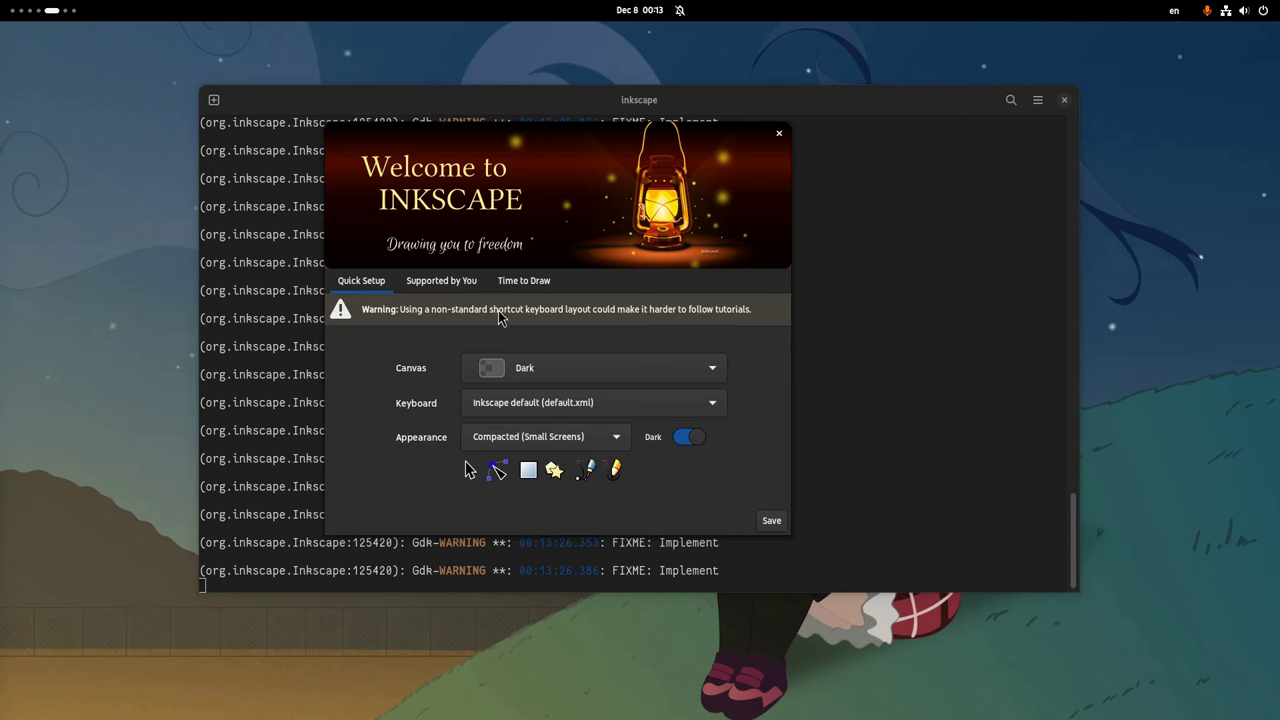
pyautogui.click(460, 282)
# Go back to the welcome dialog's start options and create a new blank document
pyautogui.click(535, 284)
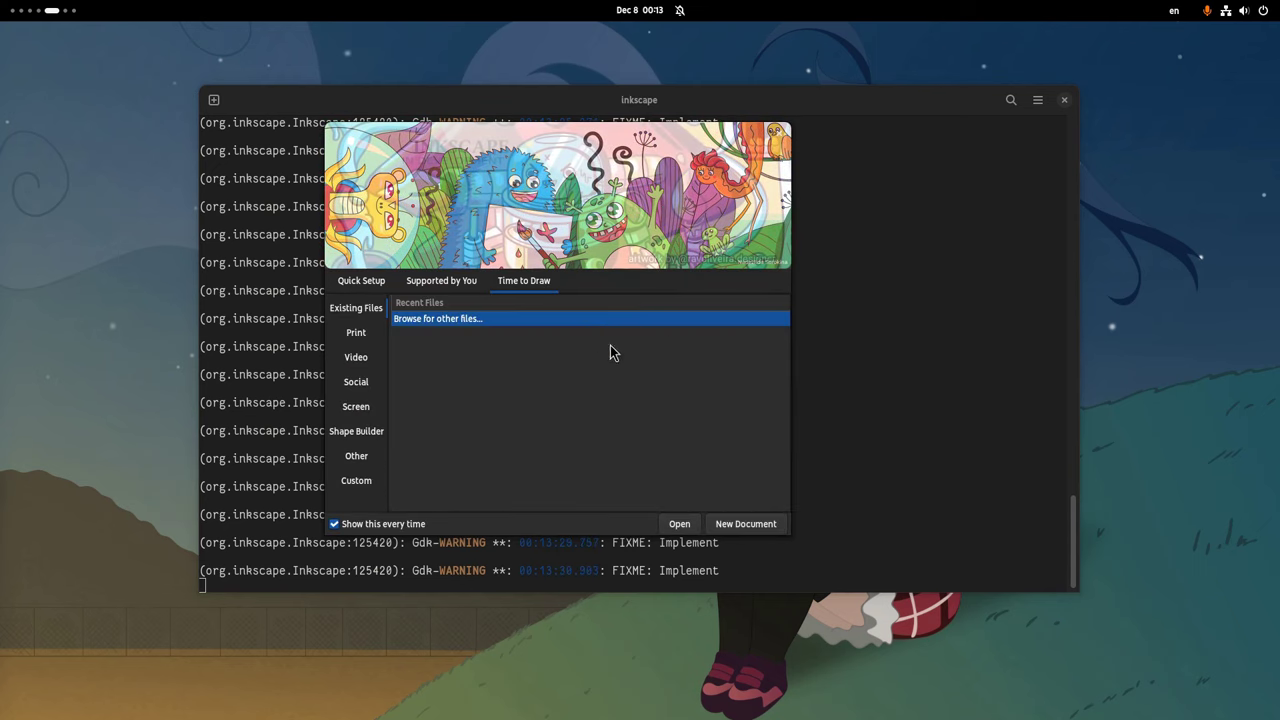
pyautogui.click(748, 524)
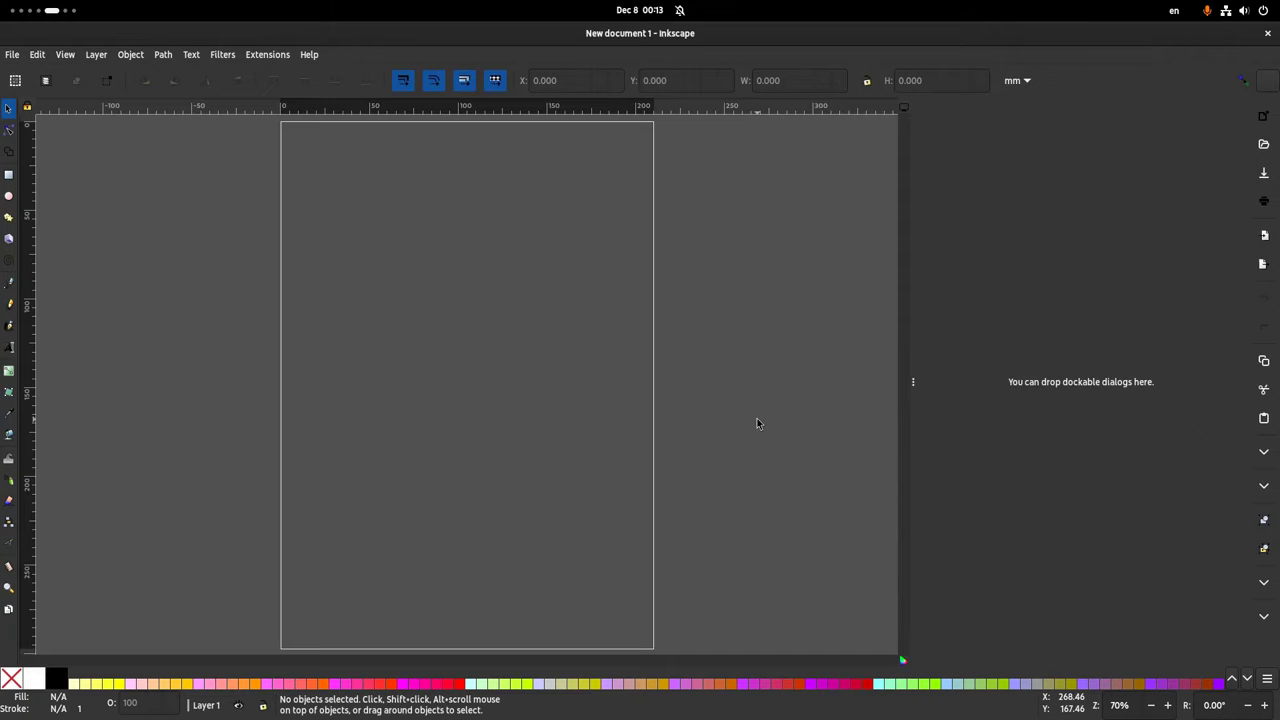
# Open the GTK Inspector with Ctrl+Shift+I and confirm the Global GTK Version is 4.13.3
pyautogui.hotkey('ctrl', 'shift', 'i')
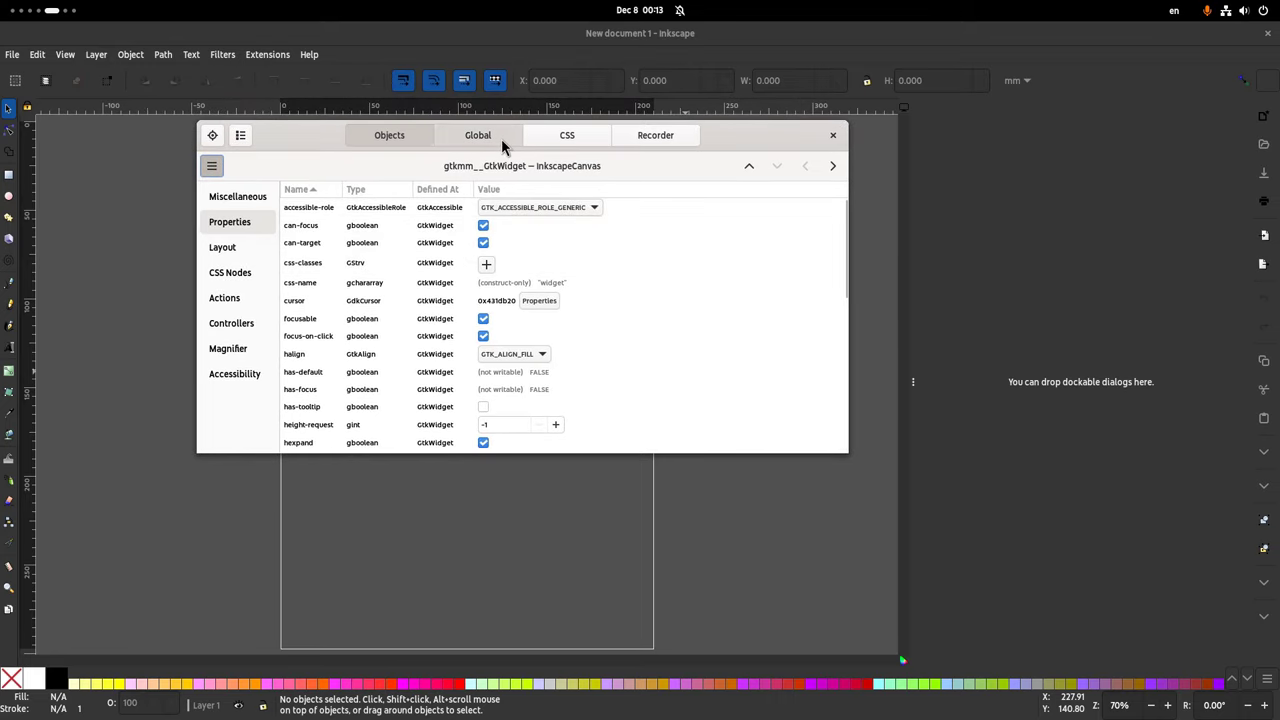
pyautogui.click(509, 145)
pyautogui.click(789, 208)
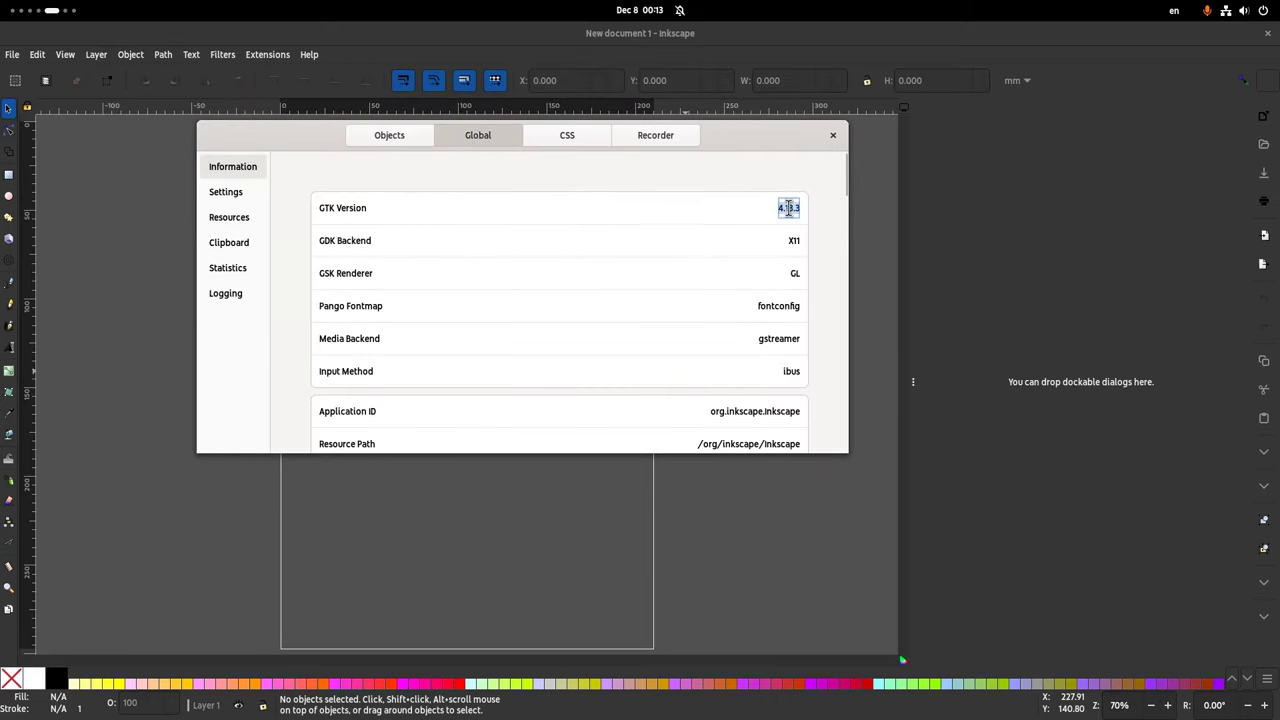
# Close the GTK Inspector and browse the Text and Filters menus without applying anything
pyautogui.click(832, 137)
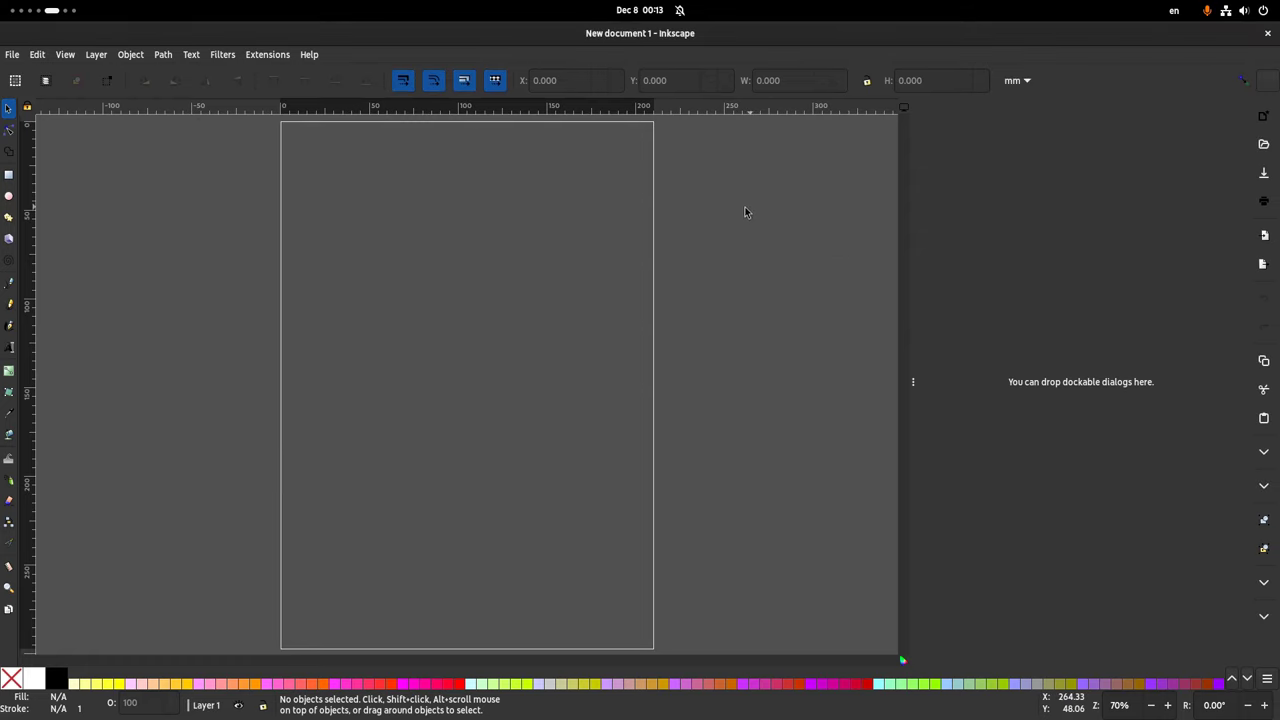
pyautogui.click(193, 58)
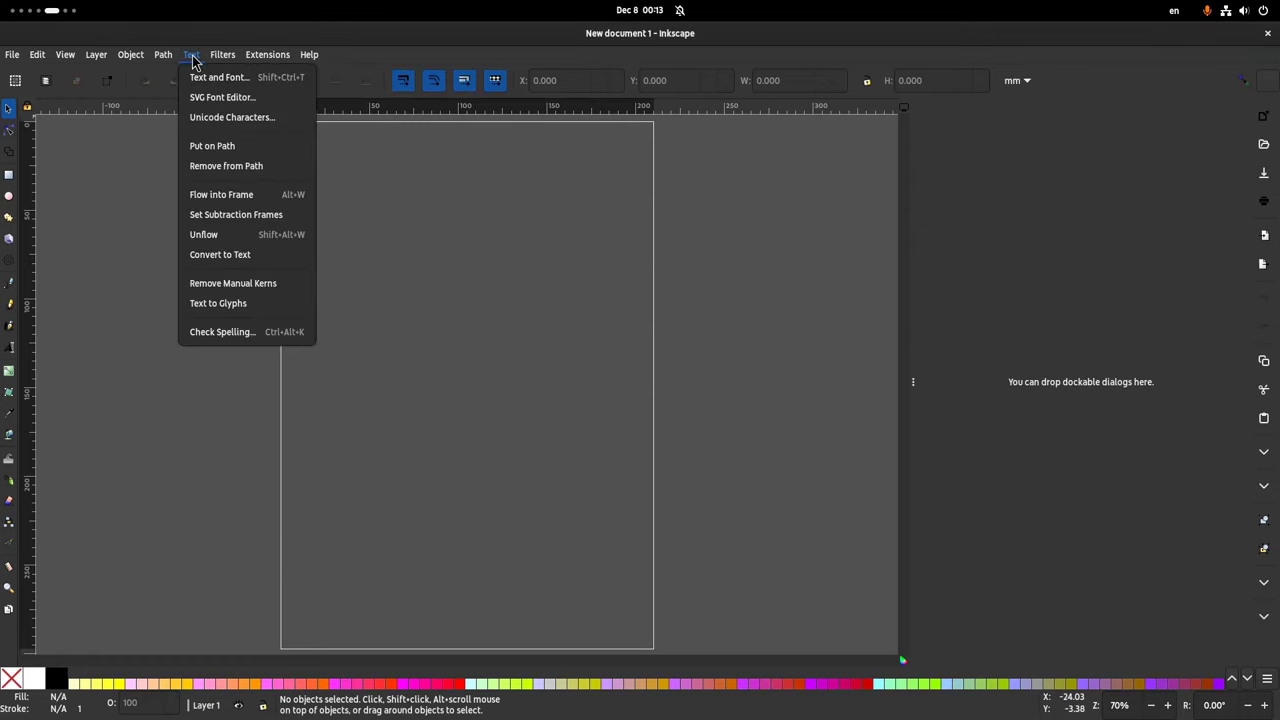
pyautogui.moveTo(223, 56)
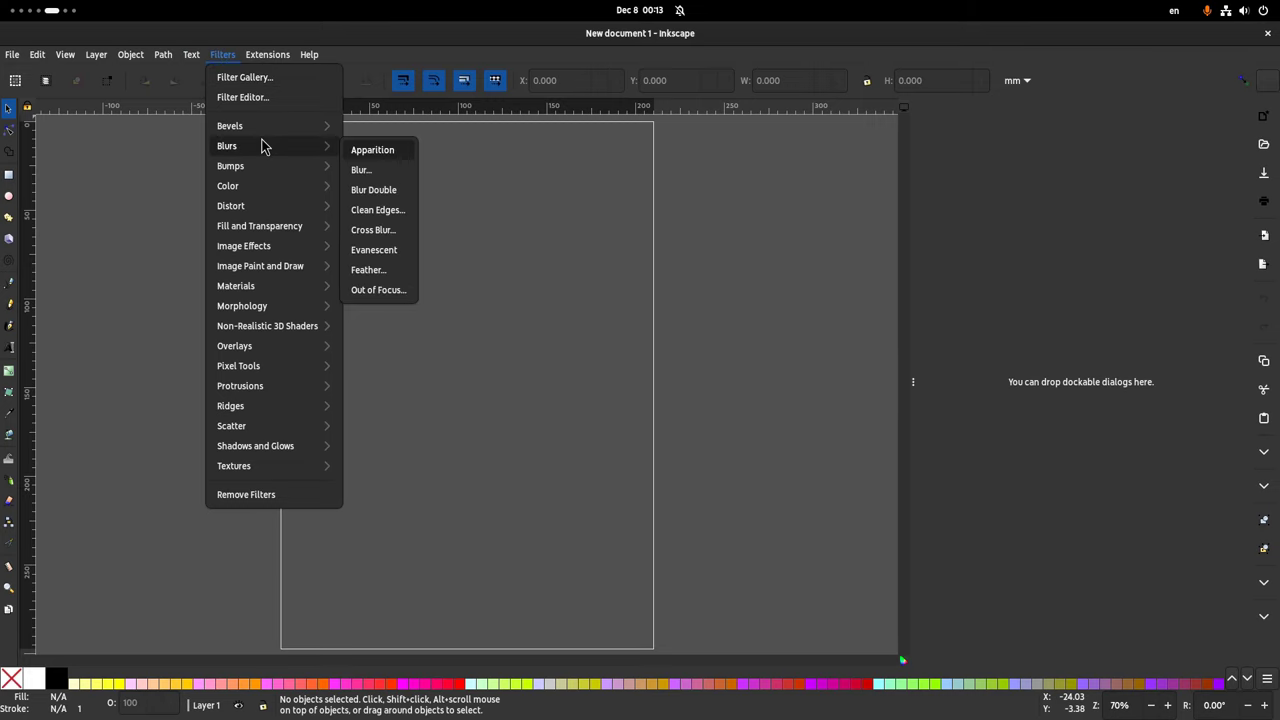
pyautogui.moveTo(275, 176)
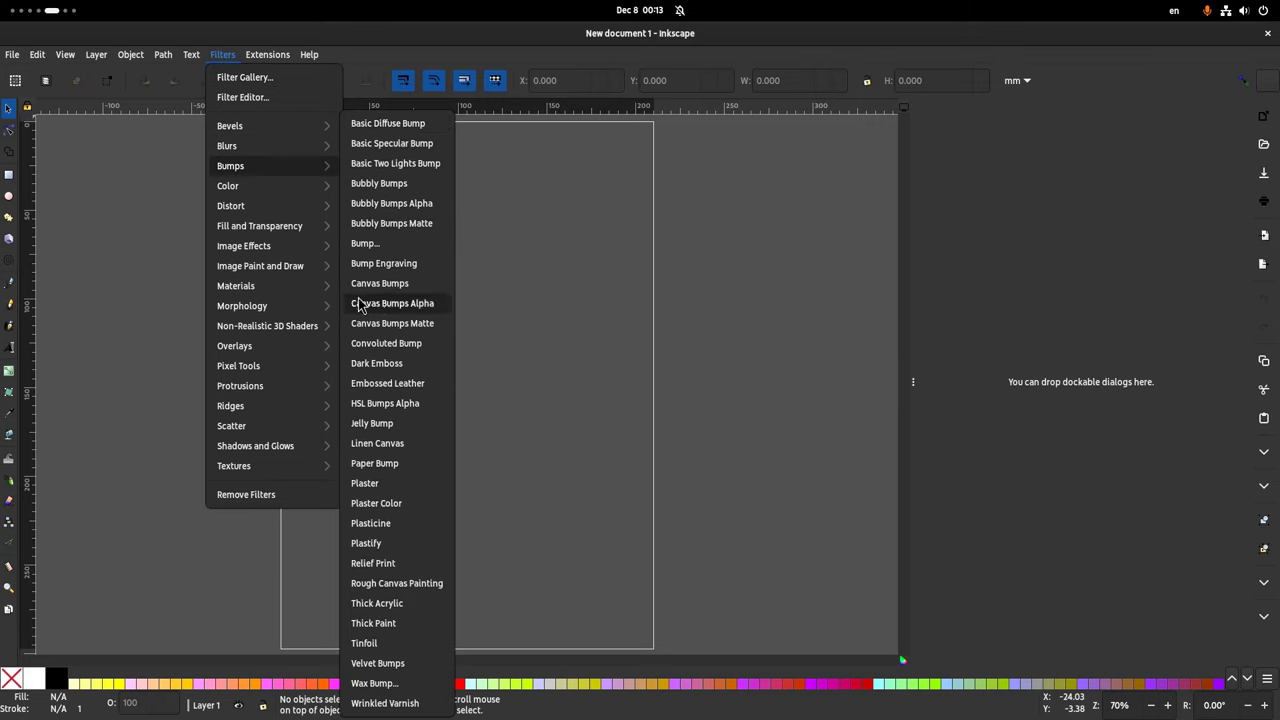
pyautogui.click(154, 187)
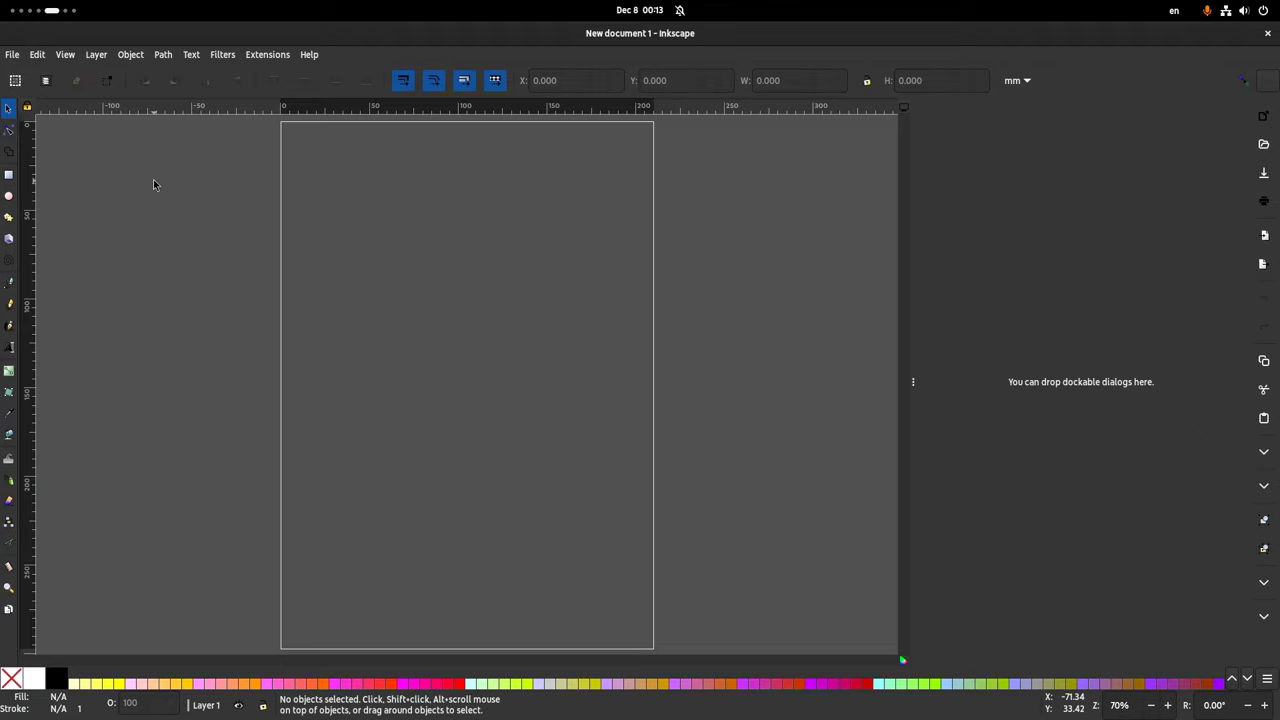
# Draw a light blue 142.680 × 111.140 mm rectangle and round its corners with the Node tool
pyautogui.click(8, 175)
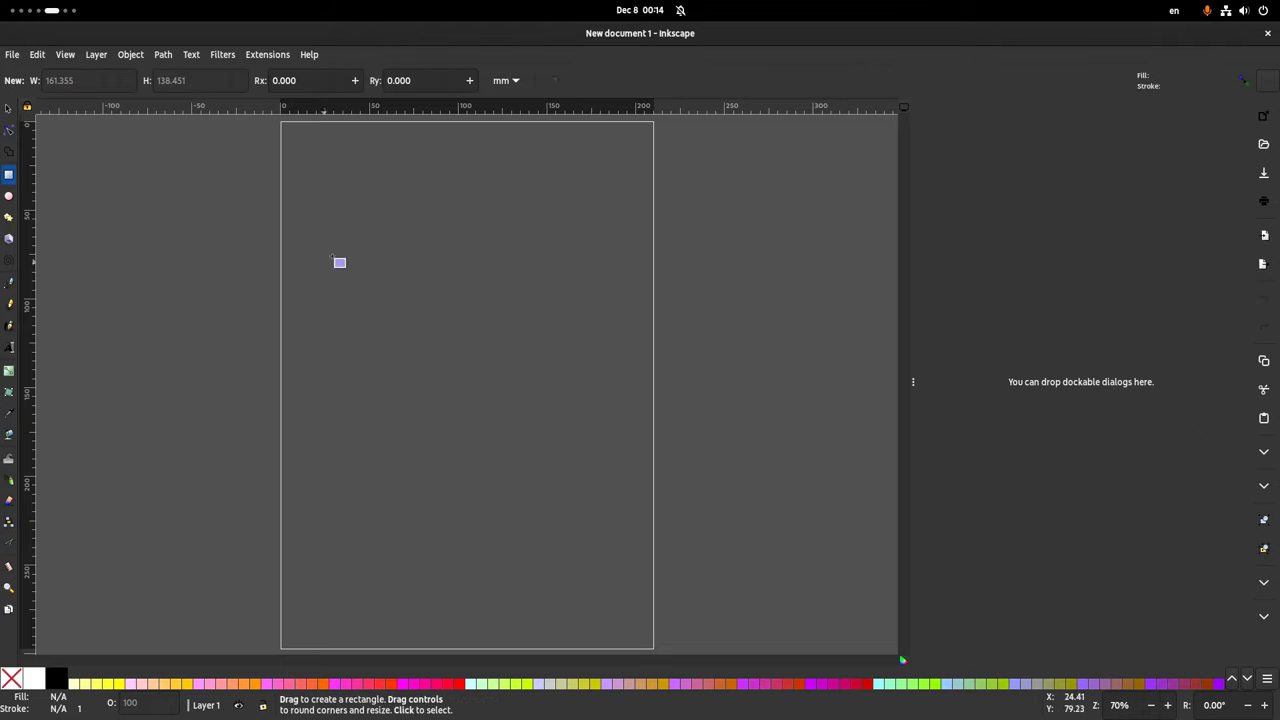
pyautogui.moveTo(319, 225); pyautogui.dragTo(573, 424)
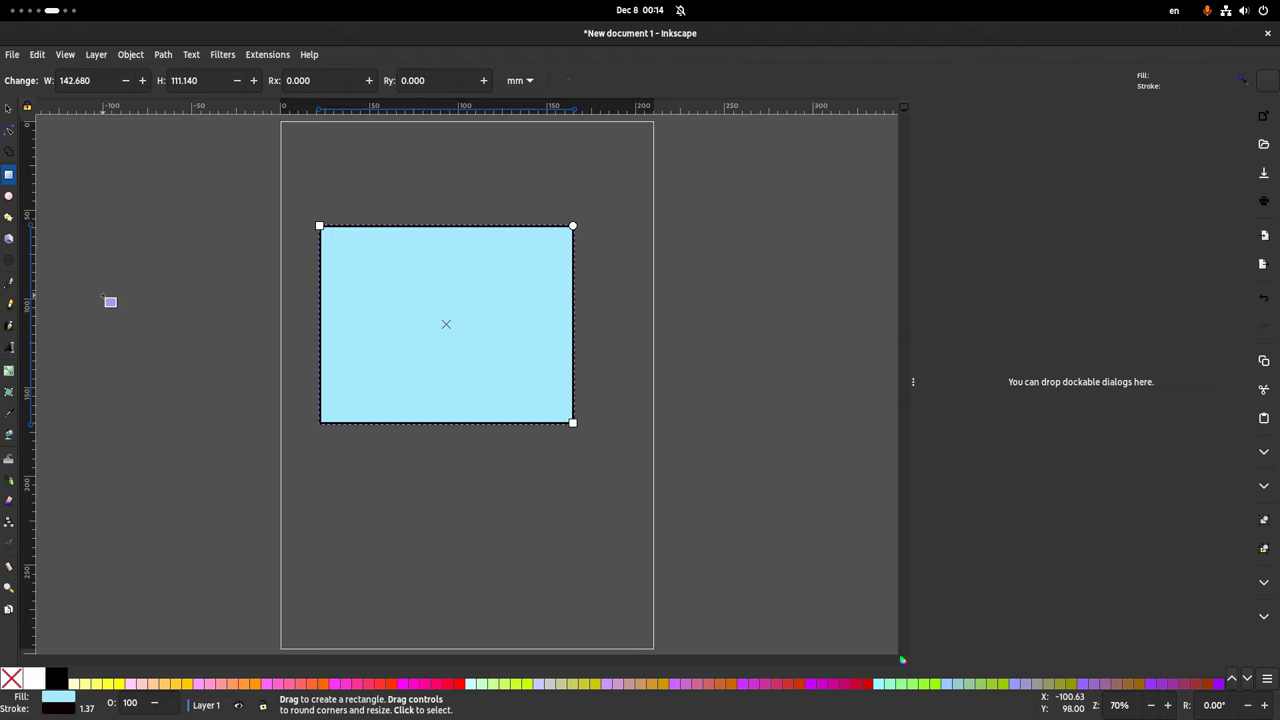
pyautogui.click(10, 131)
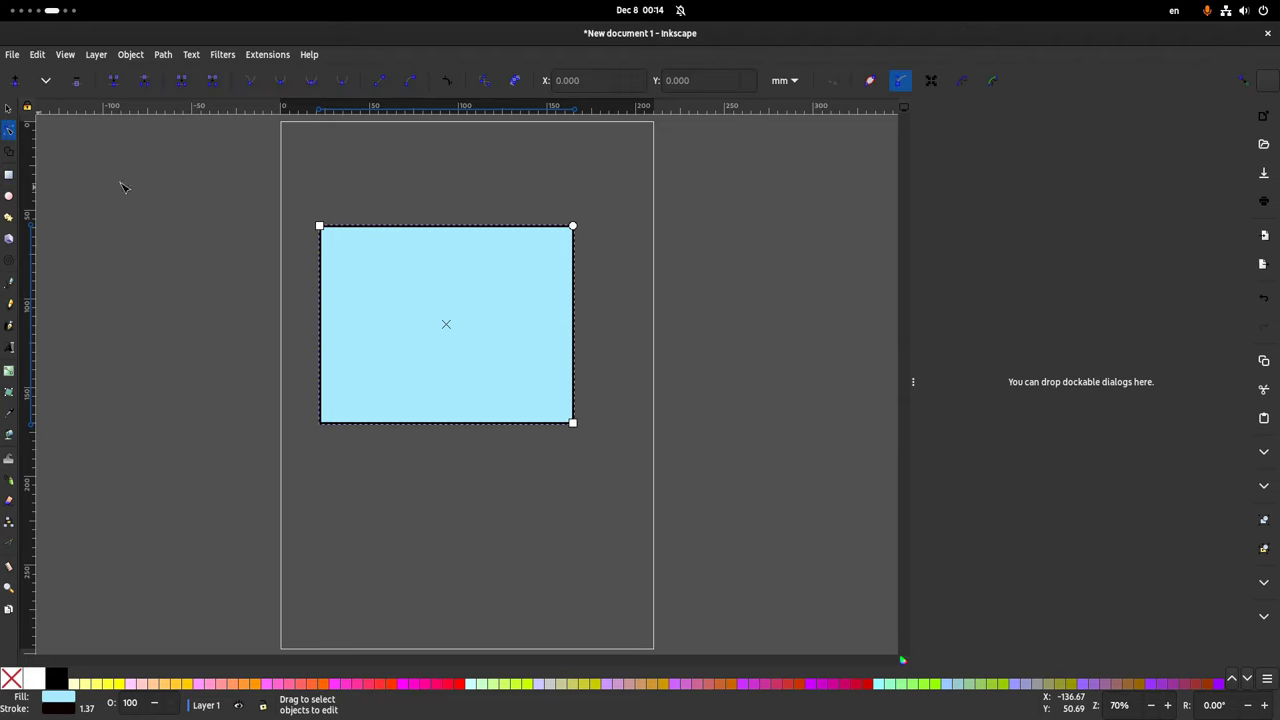
pyautogui.moveTo(573, 227); pyautogui.dragTo(551, 252)
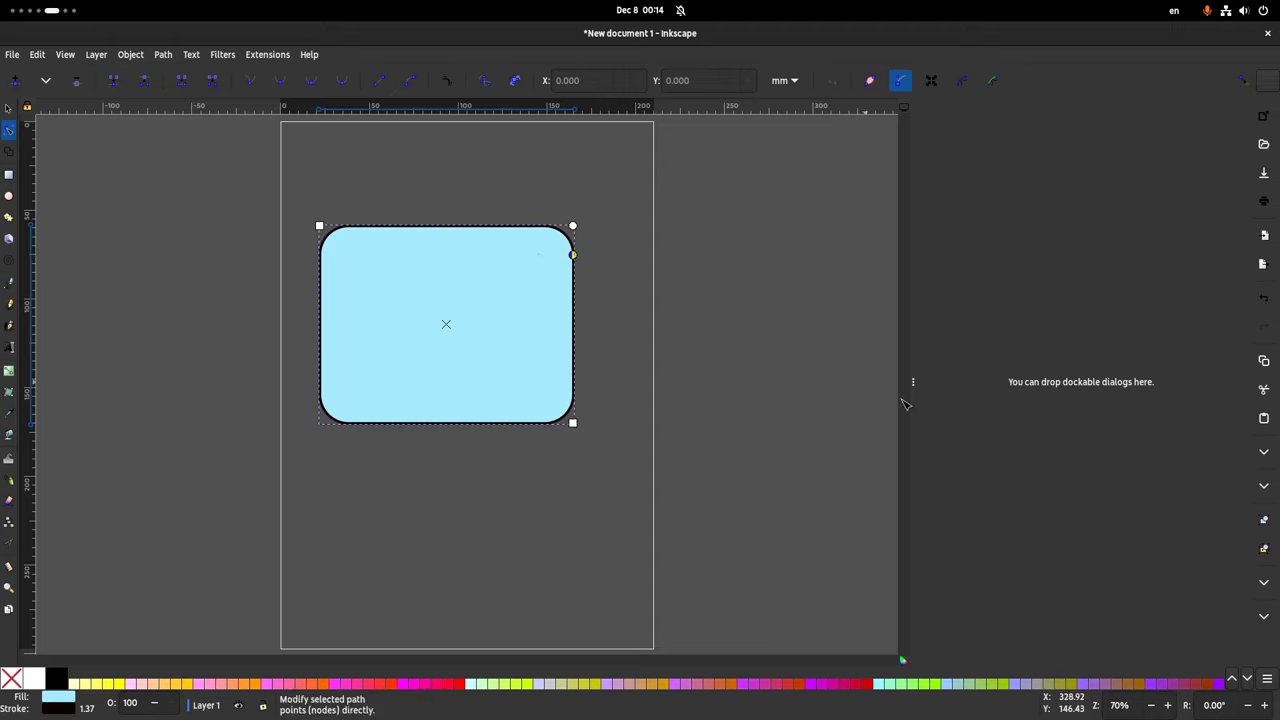
# Fill the rectangle red (e01b24ff) using the GNOME HIG Colors palette in Fill and Stroke
pyautogui.click(1262, 585)
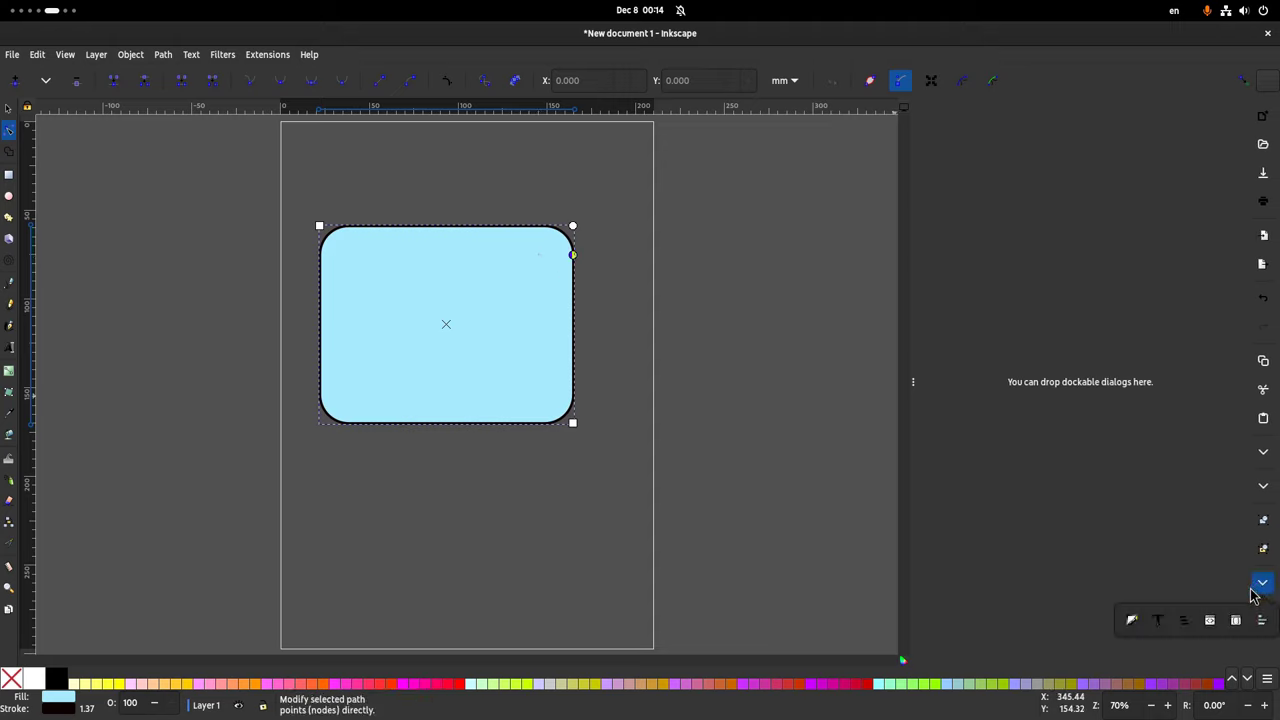
pyautogui.click(1132, 621)
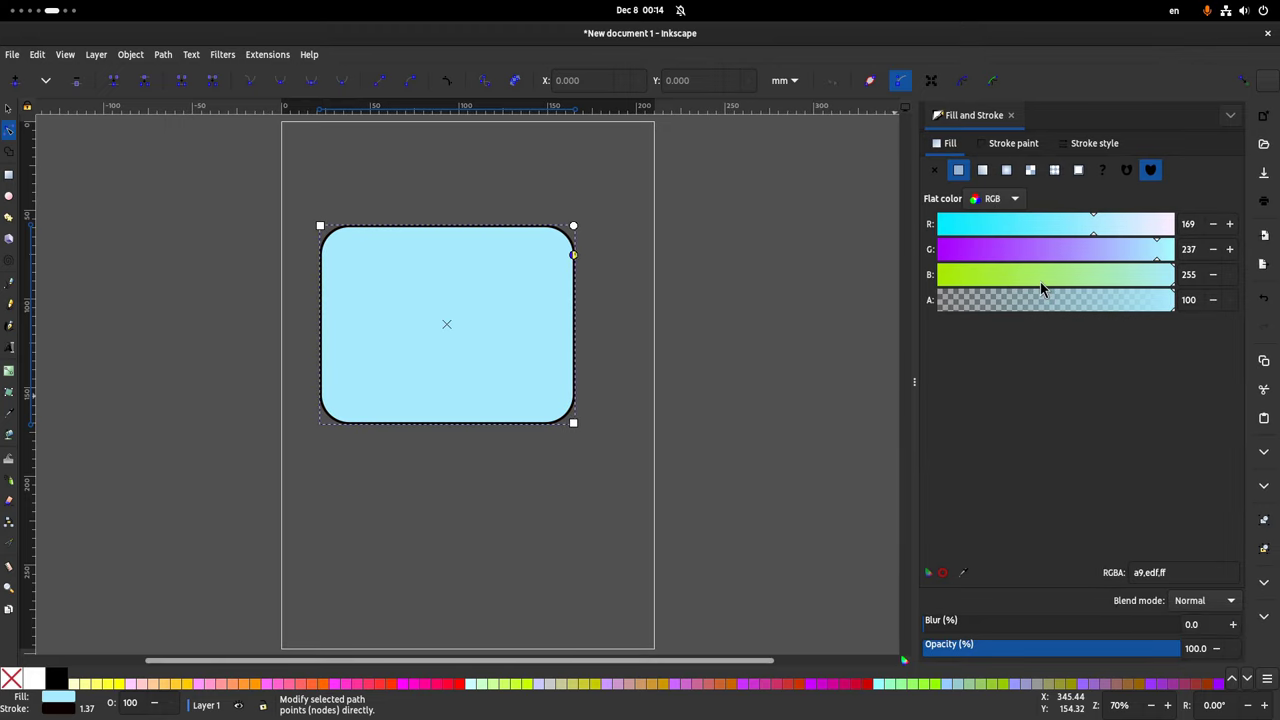
pyautogui.moveTo(1025, 256); pyautogui.dragTo(1065, 256)
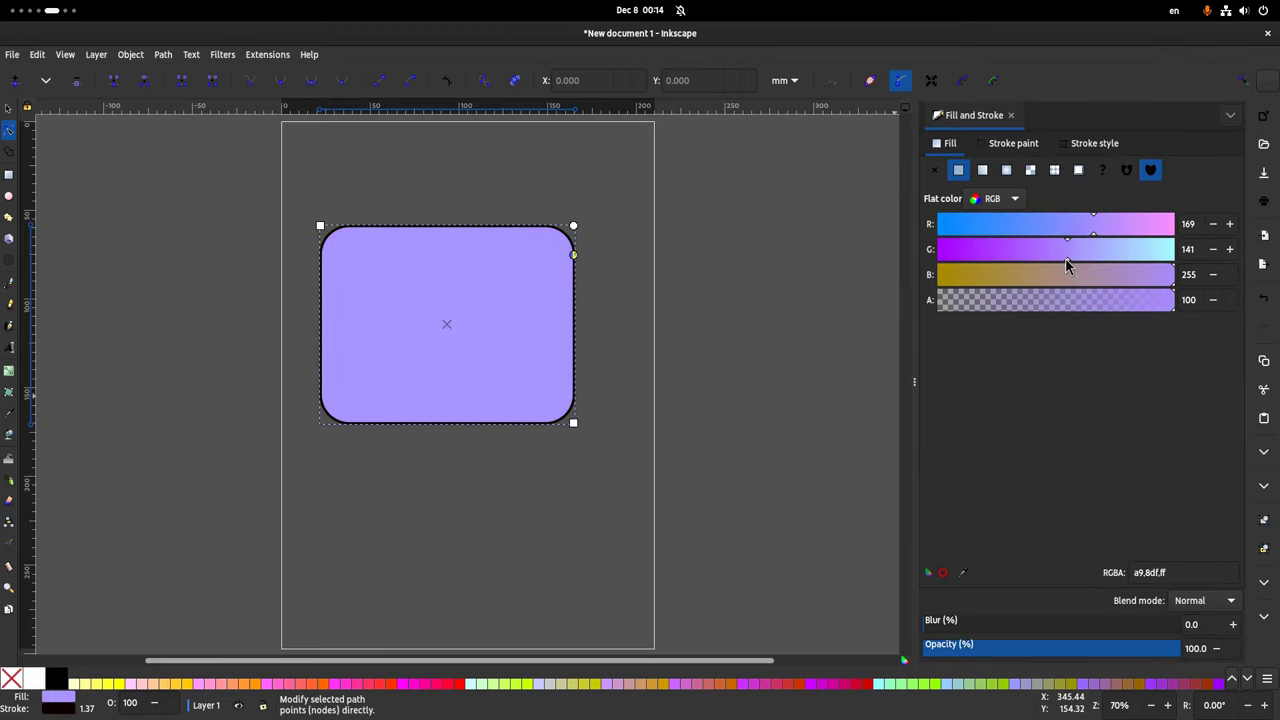
pyautogui.click(1266, 680)
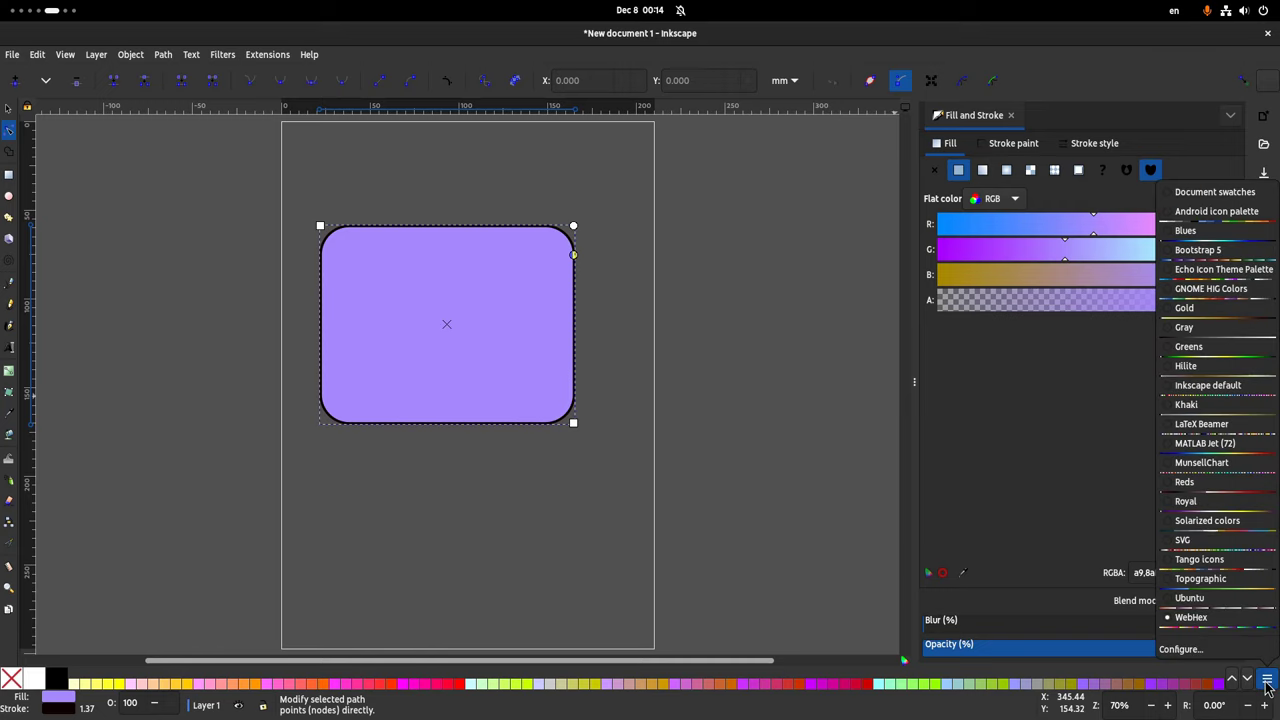
pyautogui.click(1203, 290)
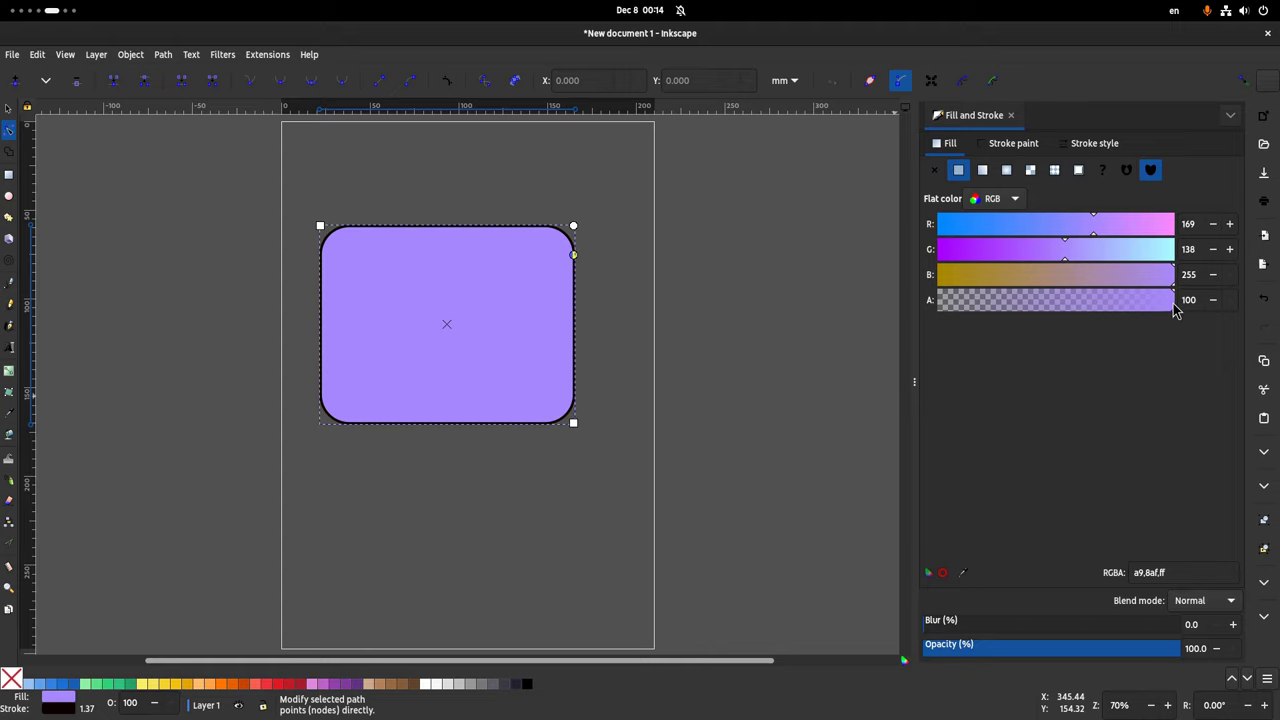
pyautogui.click(283, 688)
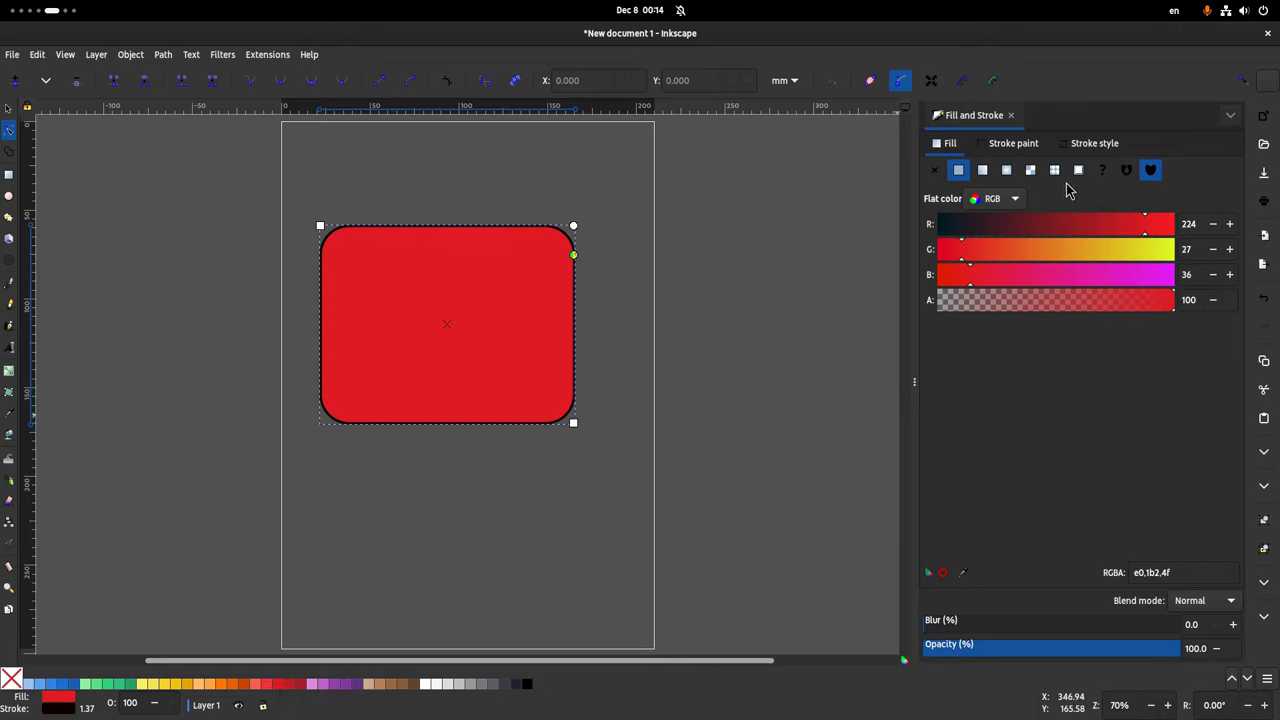
# Make the rectangle's stroke 2.865 mm wide and olive green (73a80f)
pyautogui.click(1080, 150)
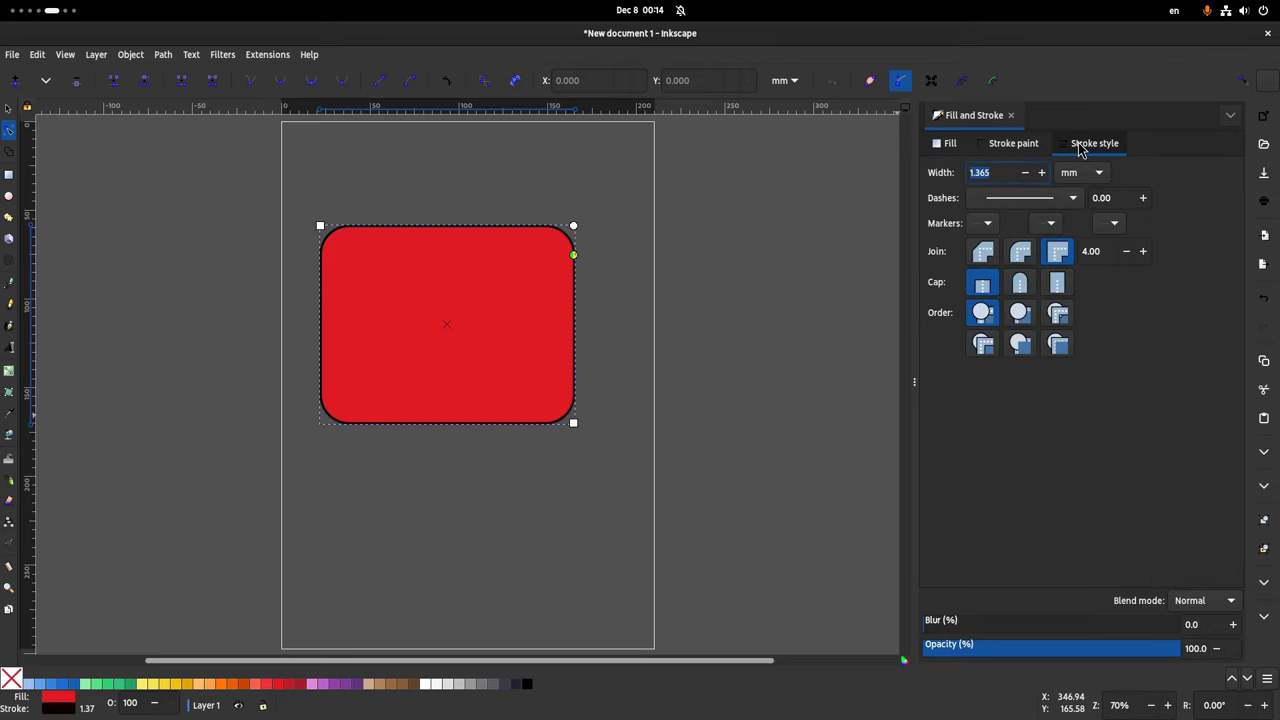
pyautogui.scroll(11, 1046, 183)
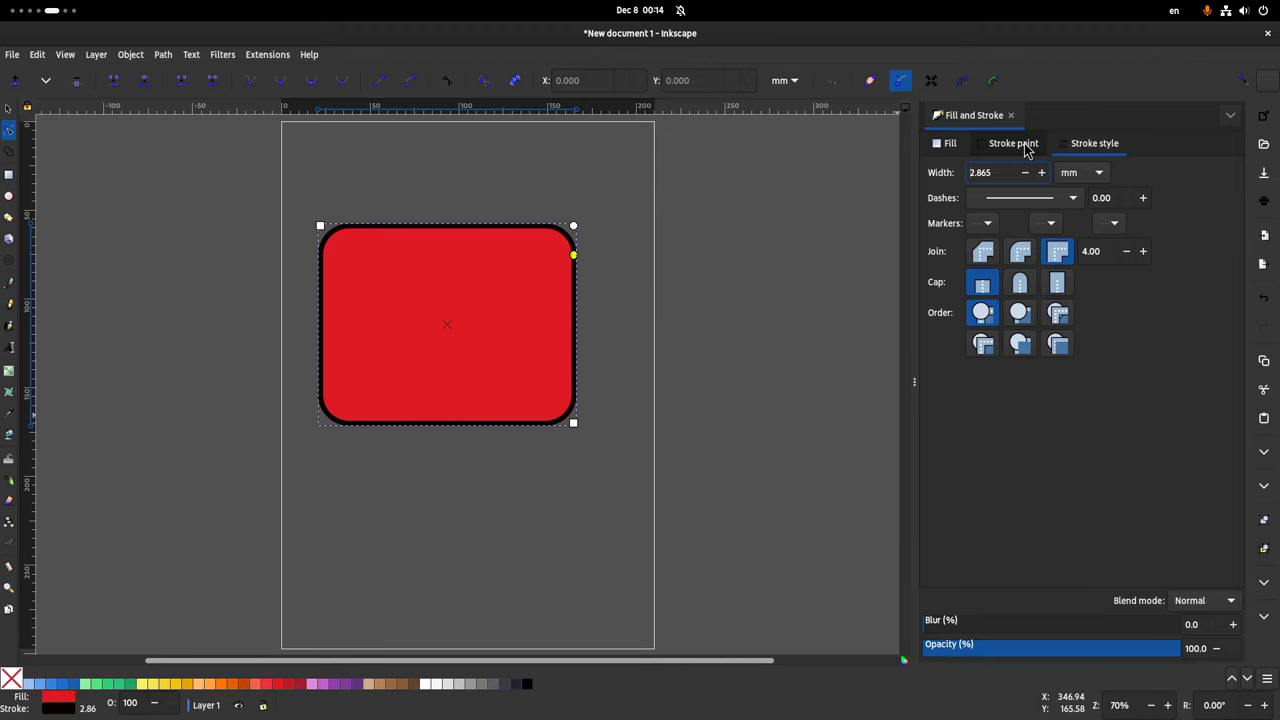
pyautogui.click(1013, 143)
pyautogui.moveTo(1012, 254); pyautogui.dragTo(1091, 262)
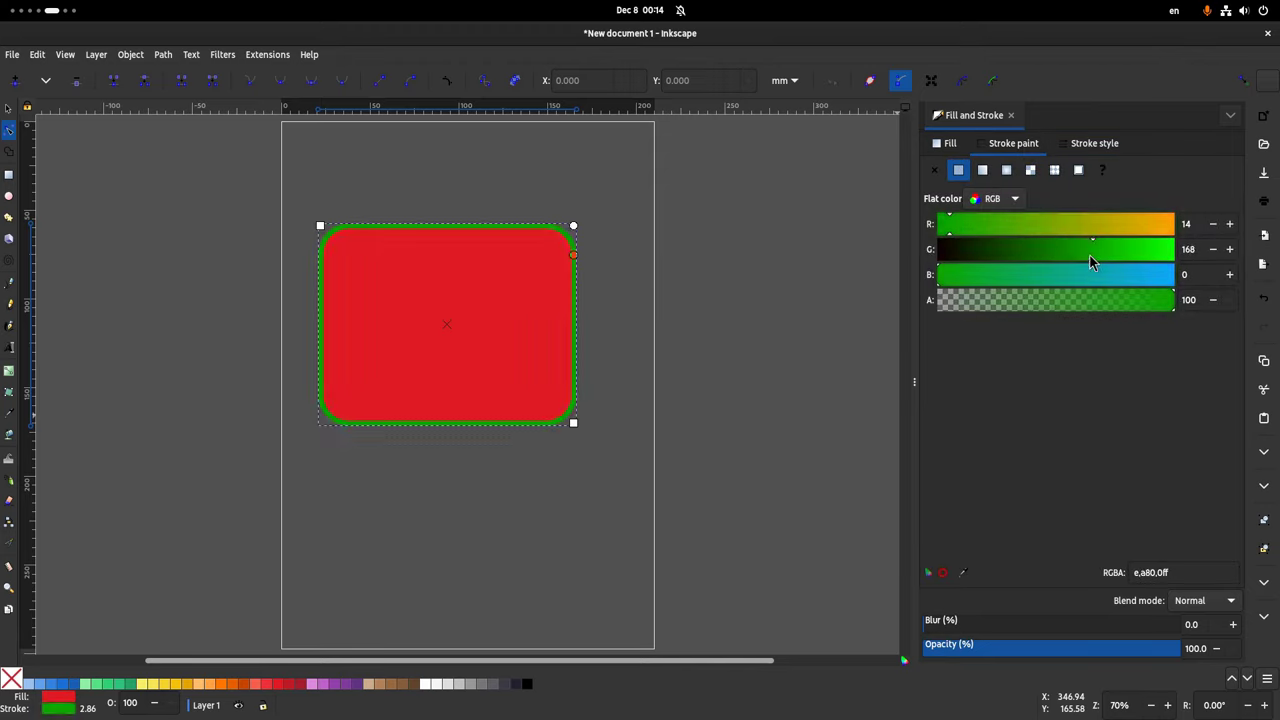
pyautogui.moveTo(1012, 228); pyautogui.dragTo(1044, 222)
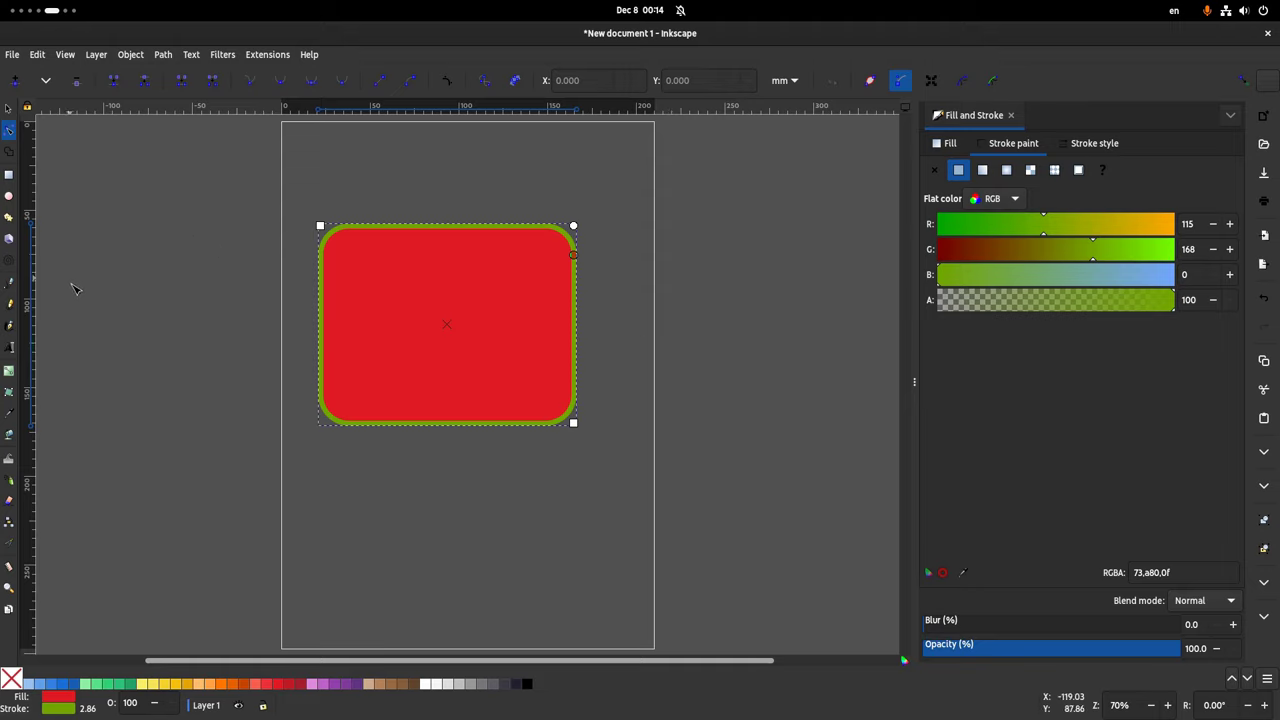
# Abandon the started text frame, clear the selection, and switch to the Pencil tool
pyautogui.click(10, 347)
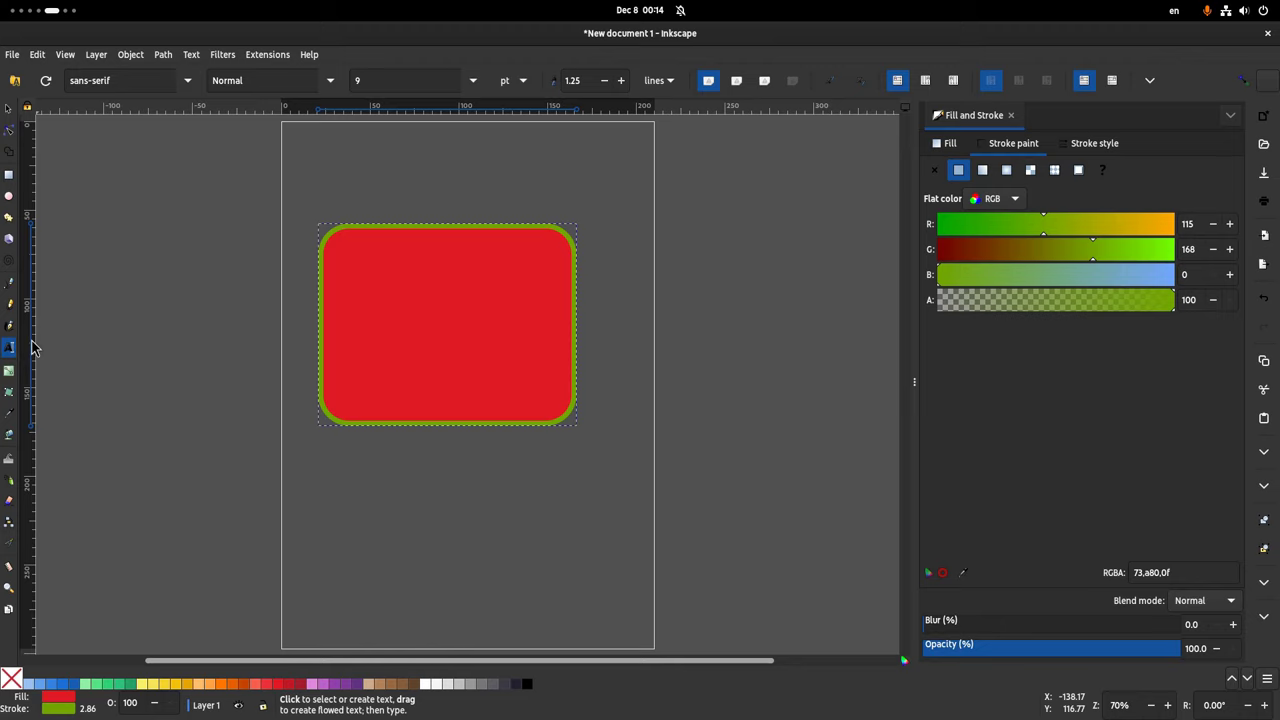
pyautogui.moveTo(416, 163); pyautogui.dragTo(514, 283)
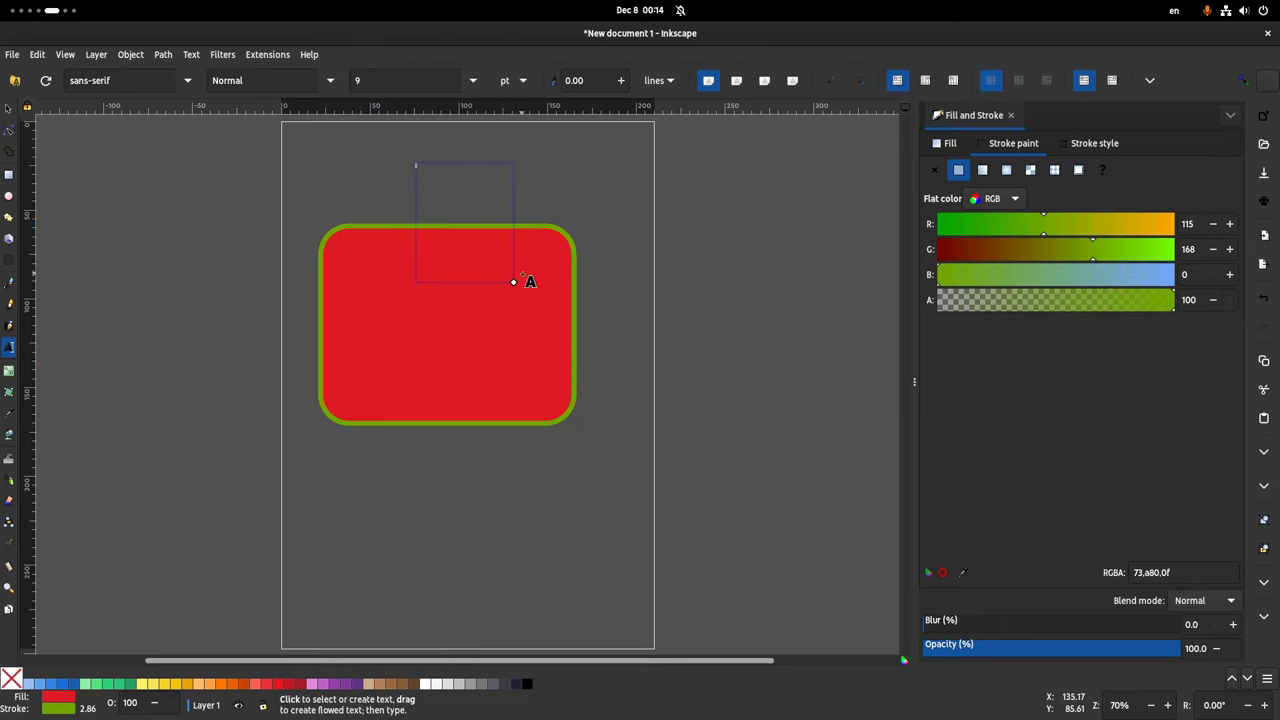
pyautogui.press('F7')
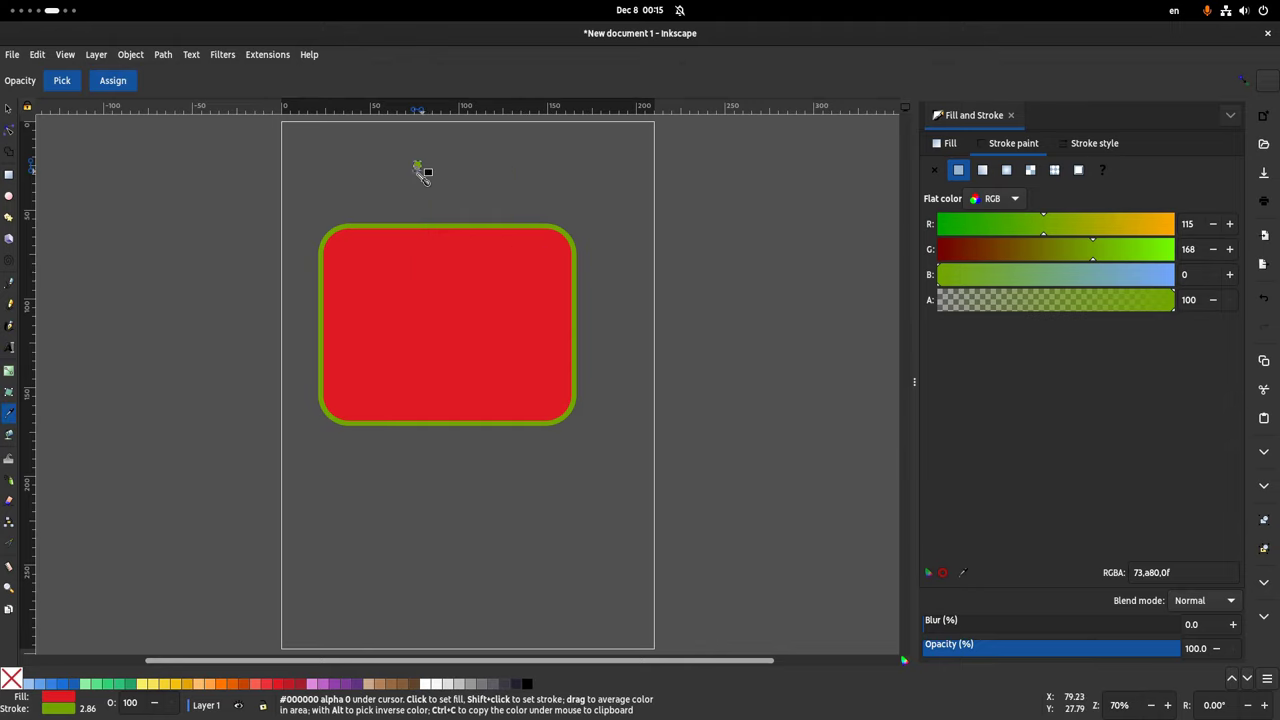
pyautogui.click(385, 197)
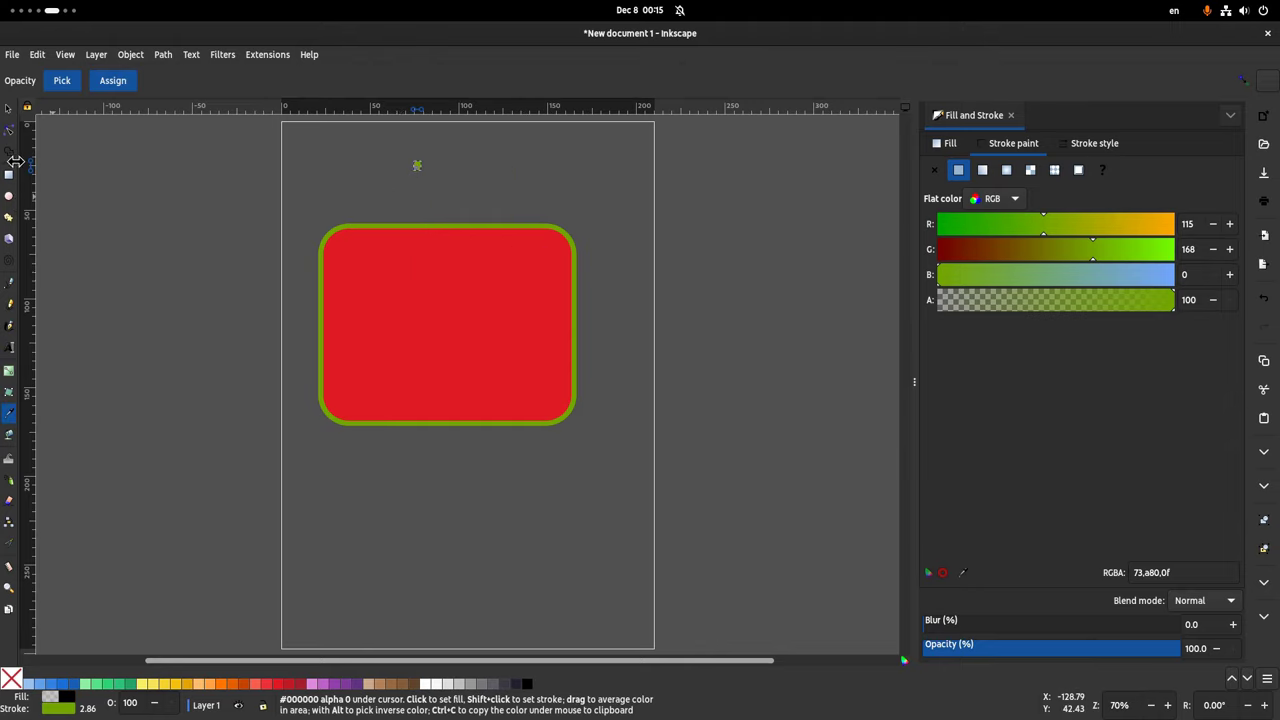
pyautogui.click(8, 108)
pyautogui.click(392, 155)
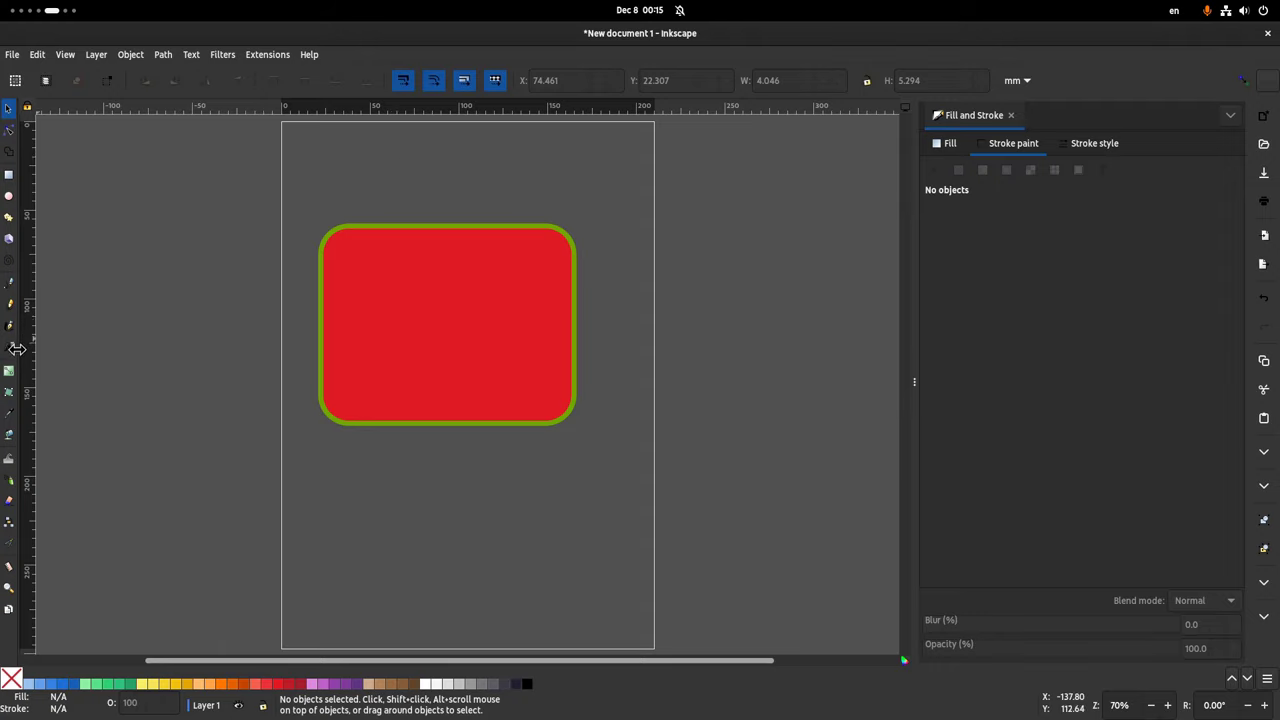
pyautogui.click(9, 285)
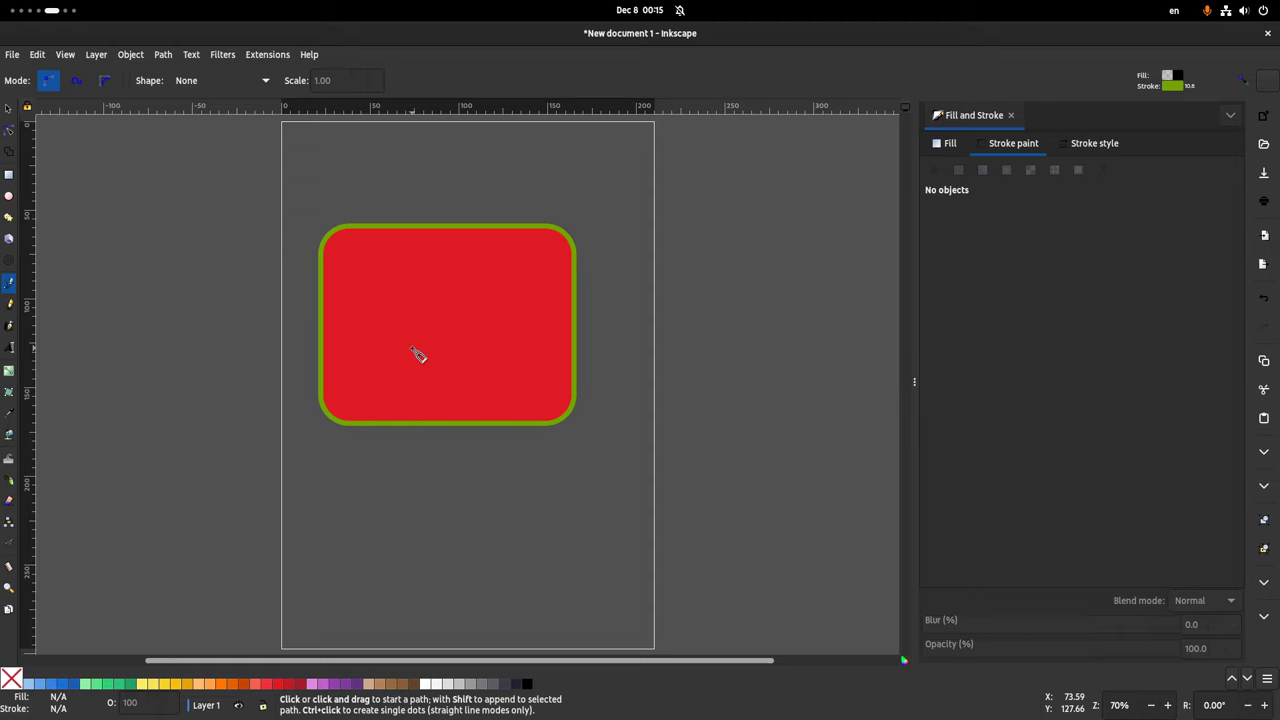
# Pencil-write 'hello from gtk 4' over the rectangle, then rubber-band select all 18 objects
pyautogui.click(9, 304)
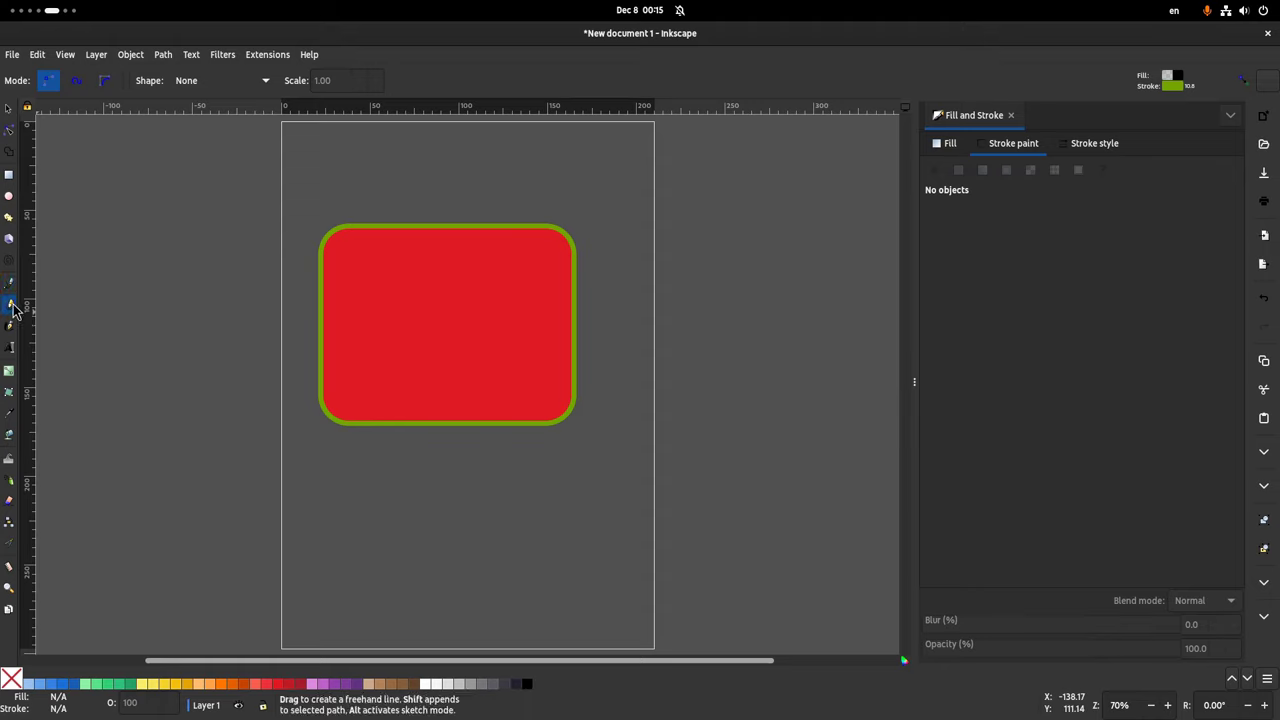
pyautogui.moveTo(352, 252)
pyautogui.mouseDown()
pyautogui.moveTo(401, 286)
pyautogui.moveTo(427, 258)
pyautogui.moveTo(428, 292)
pyautogui.moveTo(450, 266)
pyautogui.moveTo(450, 299)
pyautogui.moveTo(488, 283)
pyautogui.mouseUp()
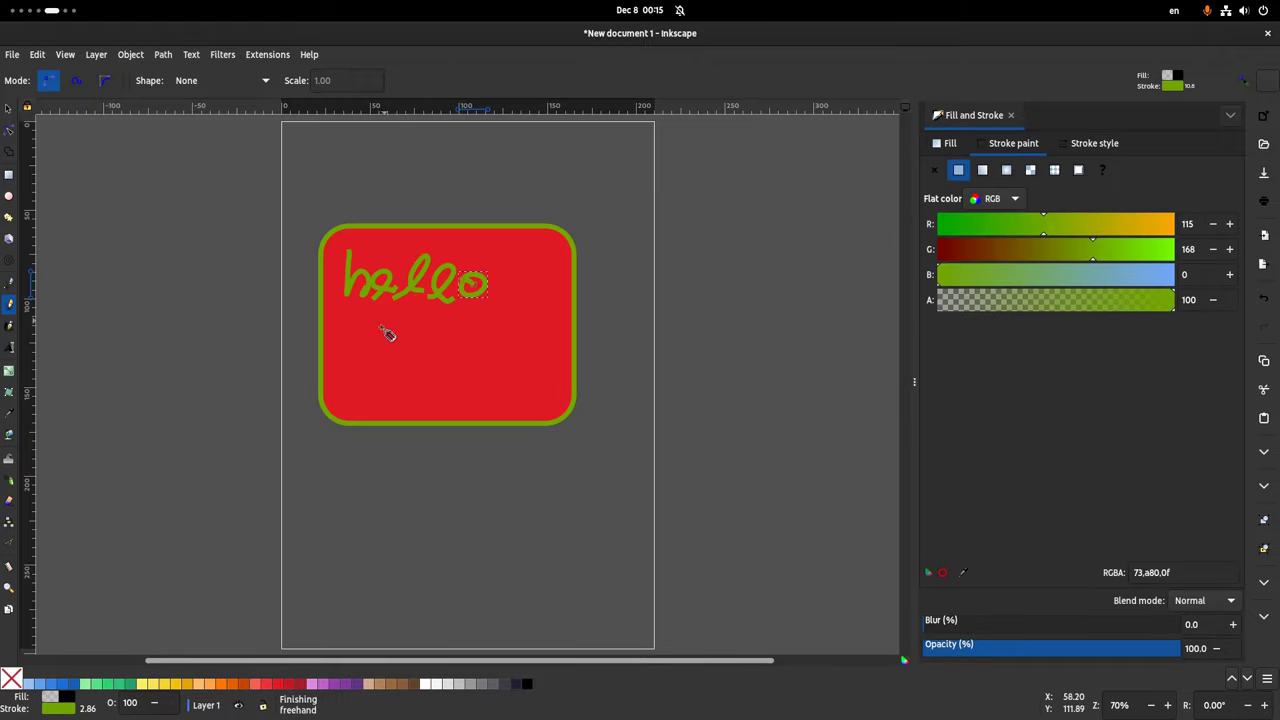
pyautogui.moveTo(360, 345)
pyautogui.mouseDown()
pyautogui.moveTo(360, 363)
pyautogui.moveTo(366, 337)
pyautogui.moveTo(400, 344)
pyautogui.moveTo(402, 332)
pyautogui.moveTo(413, 347)
pyautogui.moveTo(424, 334)
pyautogui.moveTo(468, 360)
pyautogui.mouseUp()
pyautogui.hotkey('ctrl', 'z')
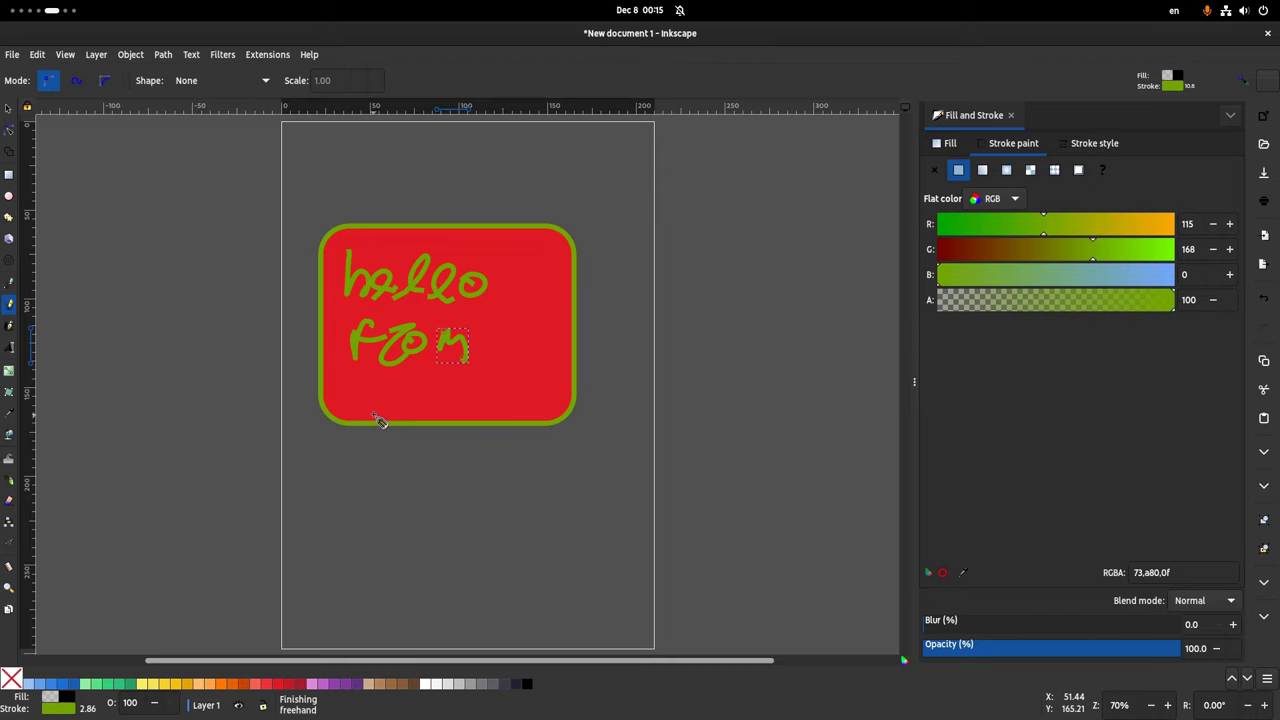
pyautogui.moveTo(376, 399)
pyautogui.mouseDown()
pyautogui.moveTo(408, 404)
pyautogui.moveTo(426, 380)
pyautogui.moveTo(460, 398)
pyautogui.moveTo(503, 397)
pyautogui.moveTo(492, 410)
pyautogui.mouseUp()
pyautogui.moveTo(500, 366)
pyautogui.mouseDown()
pyautogui.moveTo(509, 423)
pyautogui.moveTo(505, 408)
pyautogui.mouseUp()
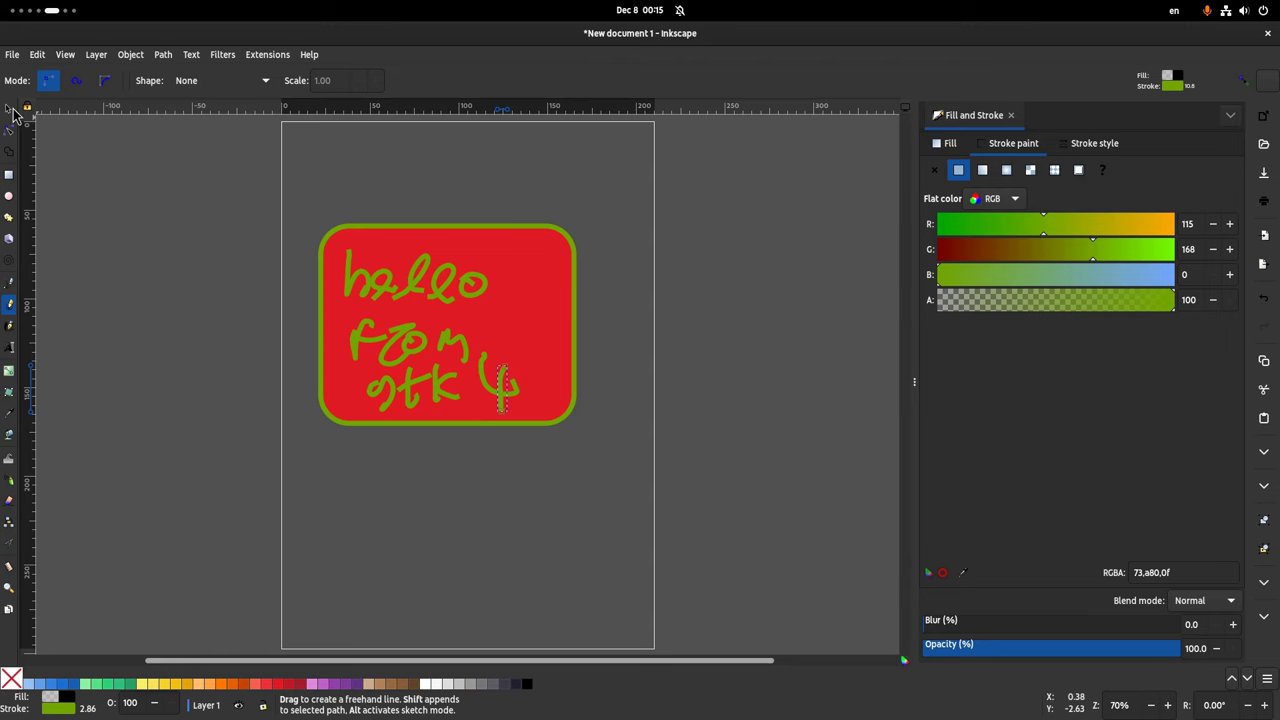
pyautogui.click(9, 108)
pyautogui.moveTo(316, 203); pyautogui.dragTo(590, 472)
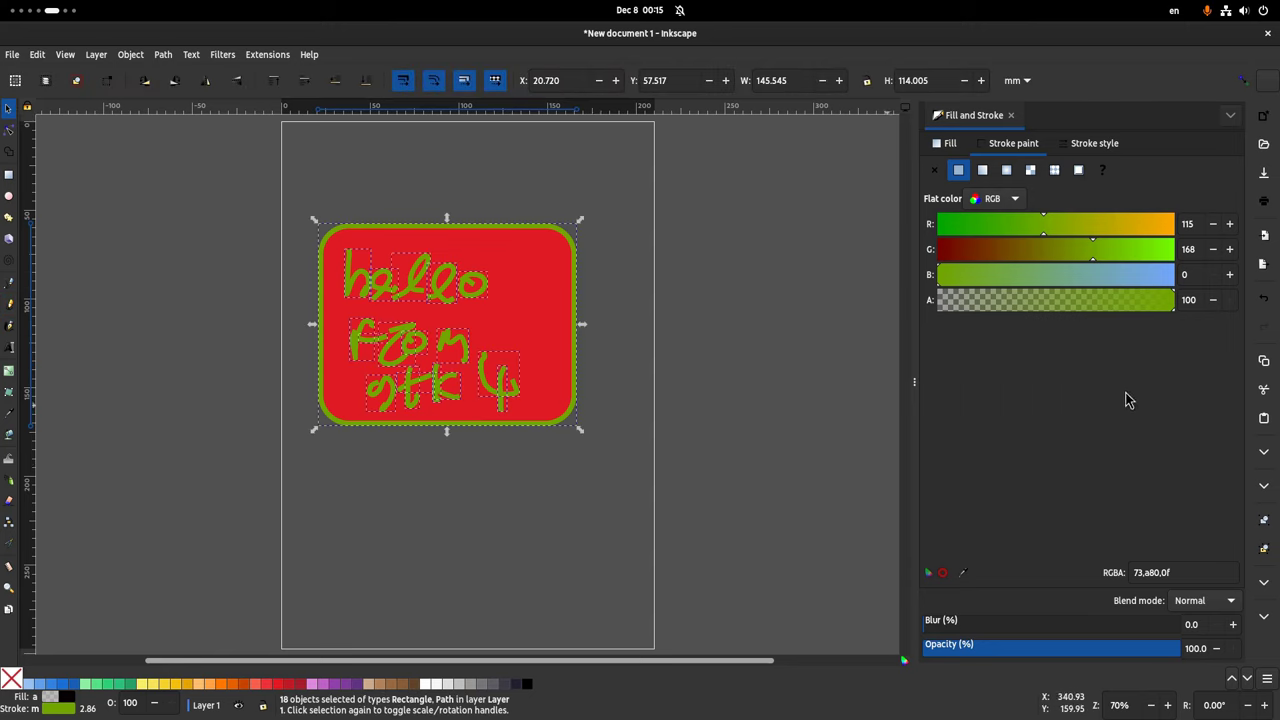
# Export the selection as a 550×431 PNG to rect1.png, overwriting the existing file
pyautogui.click(1264, 266)
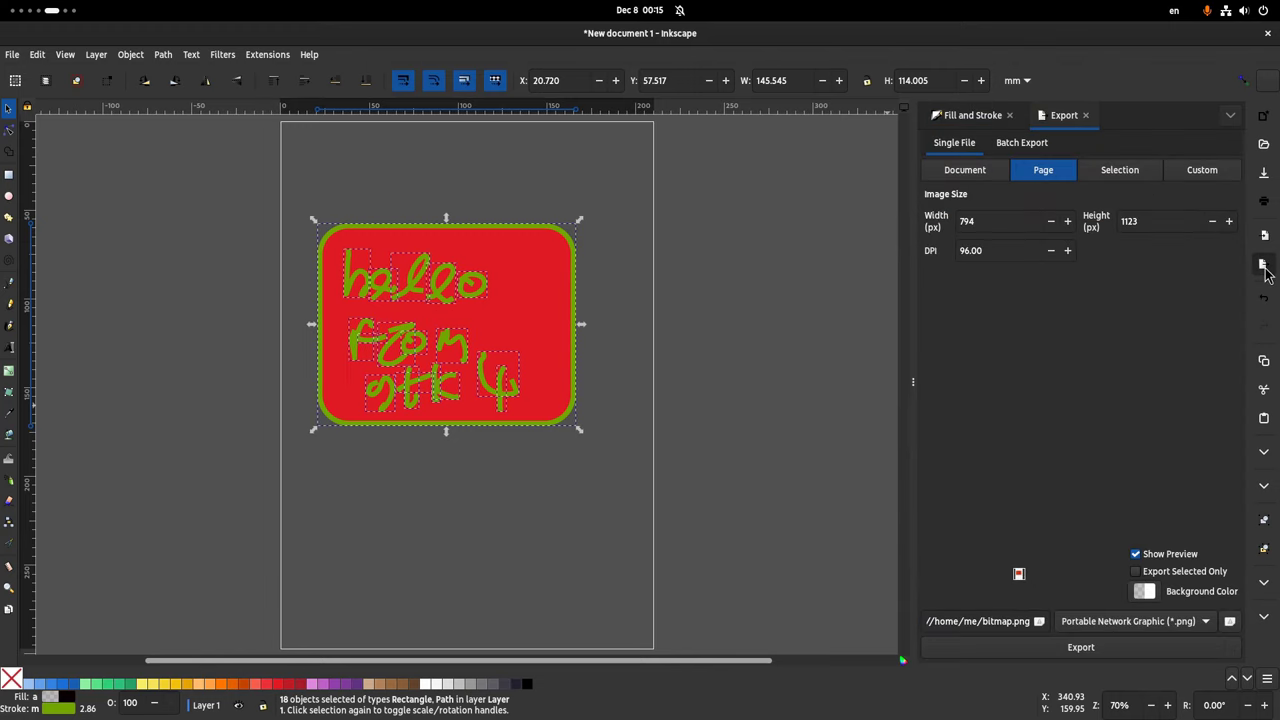
pyautogui.click(1103, 177)
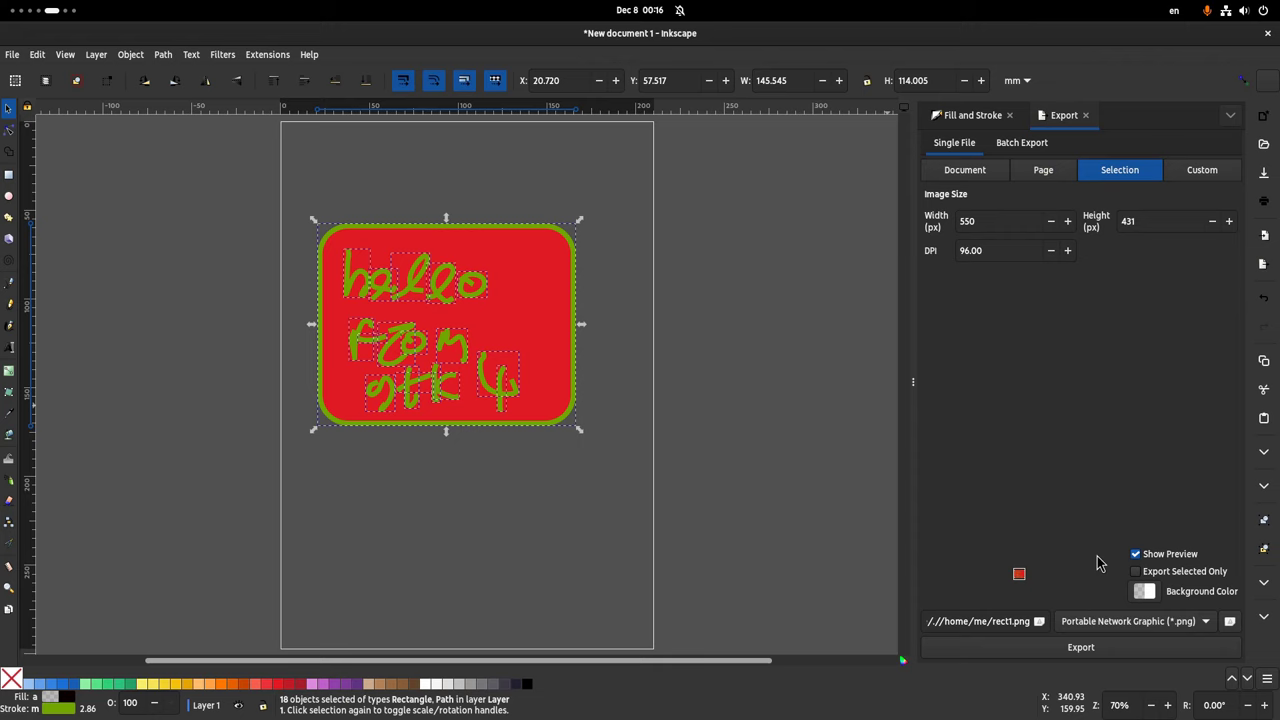
pyautogui.click(1078, 646)
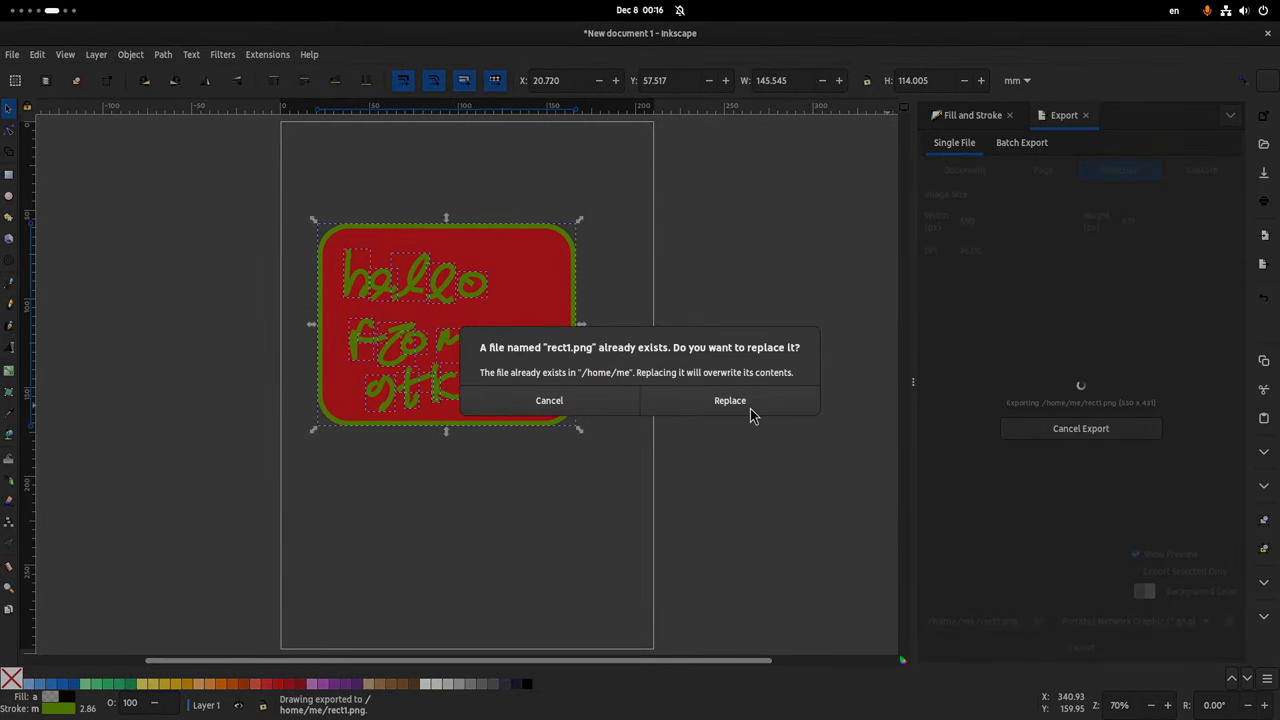
pyautogui.click(751, 411)
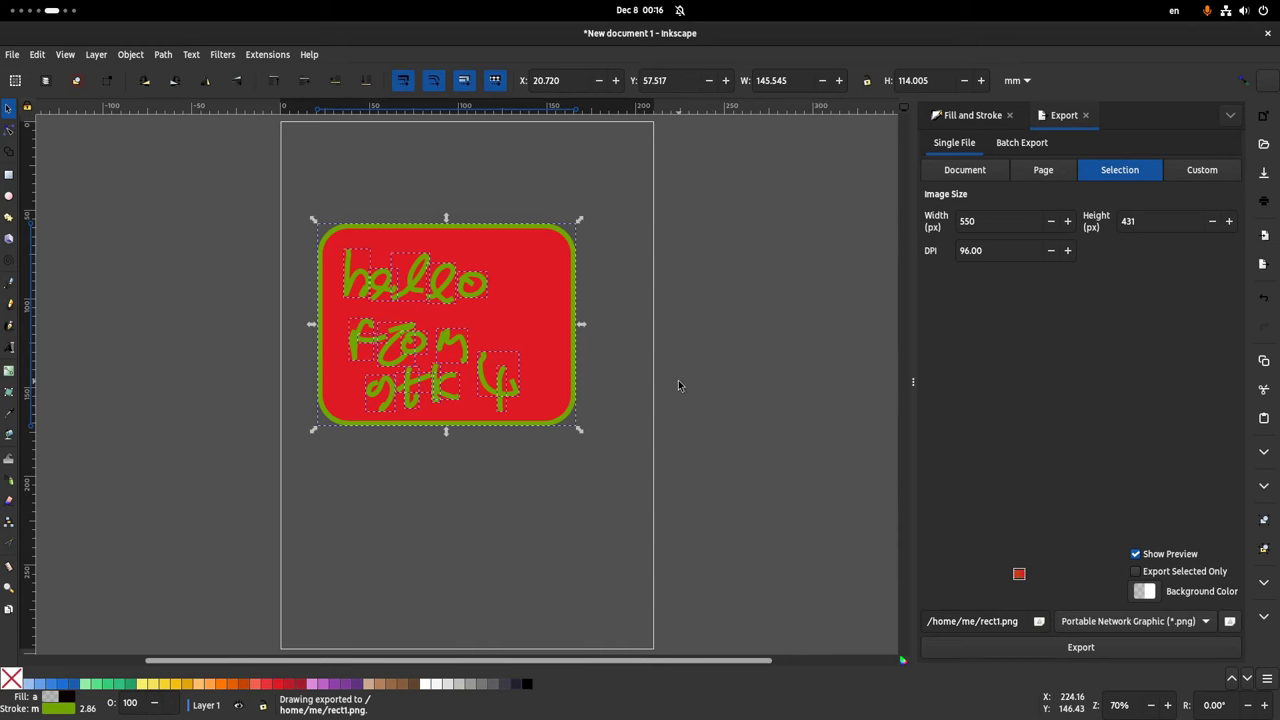
# Open rect1.png from the Home folder in the image viewer
pyautogui.press('super+Page_Down')
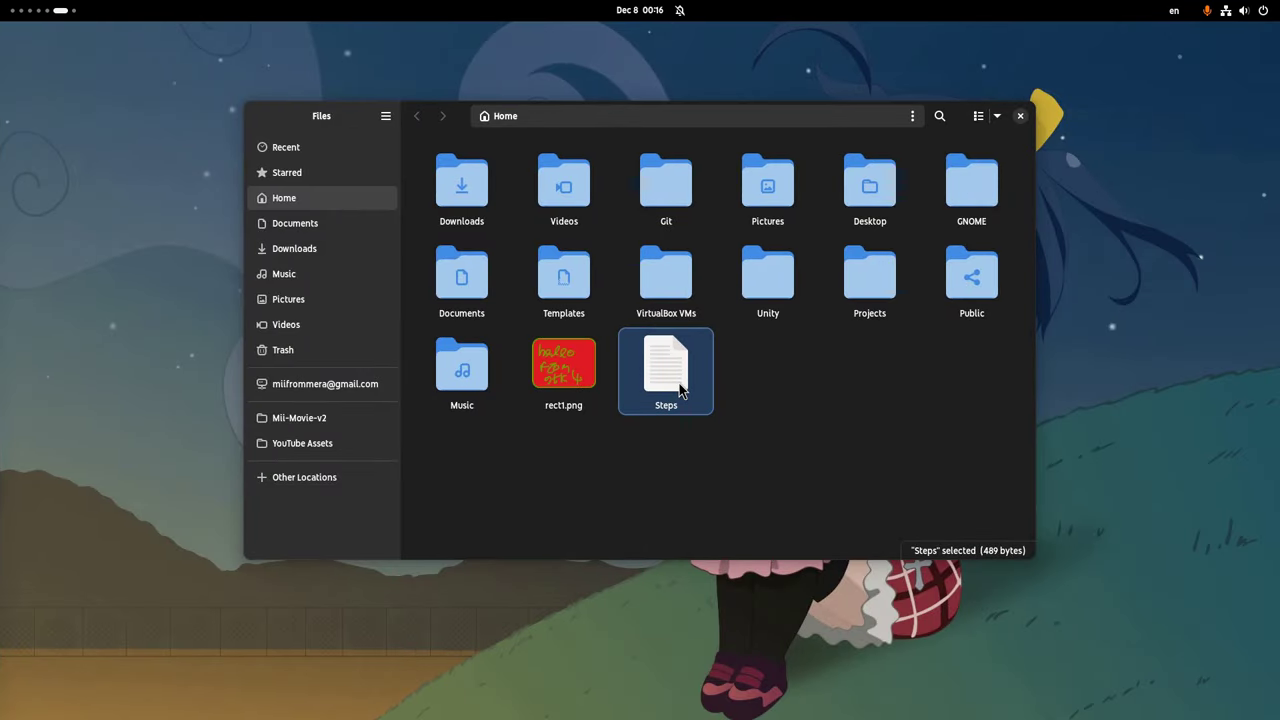
pyautogui.doubleClick(563, 390)
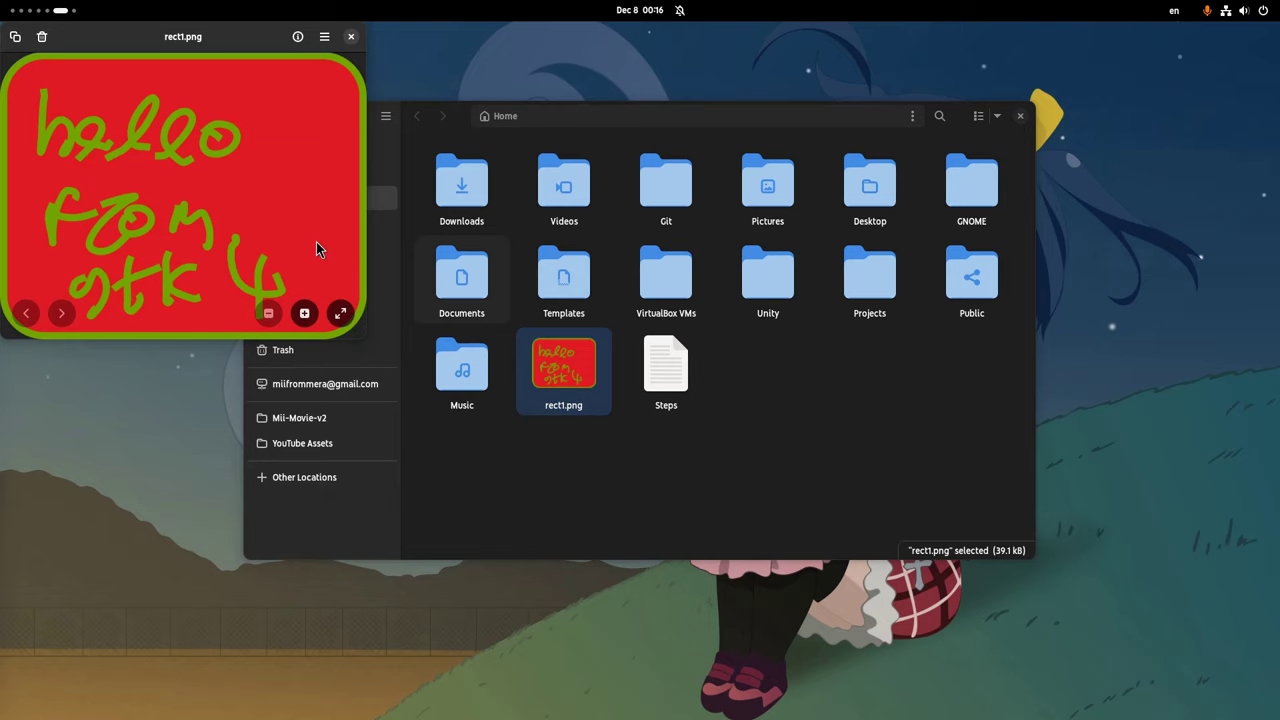